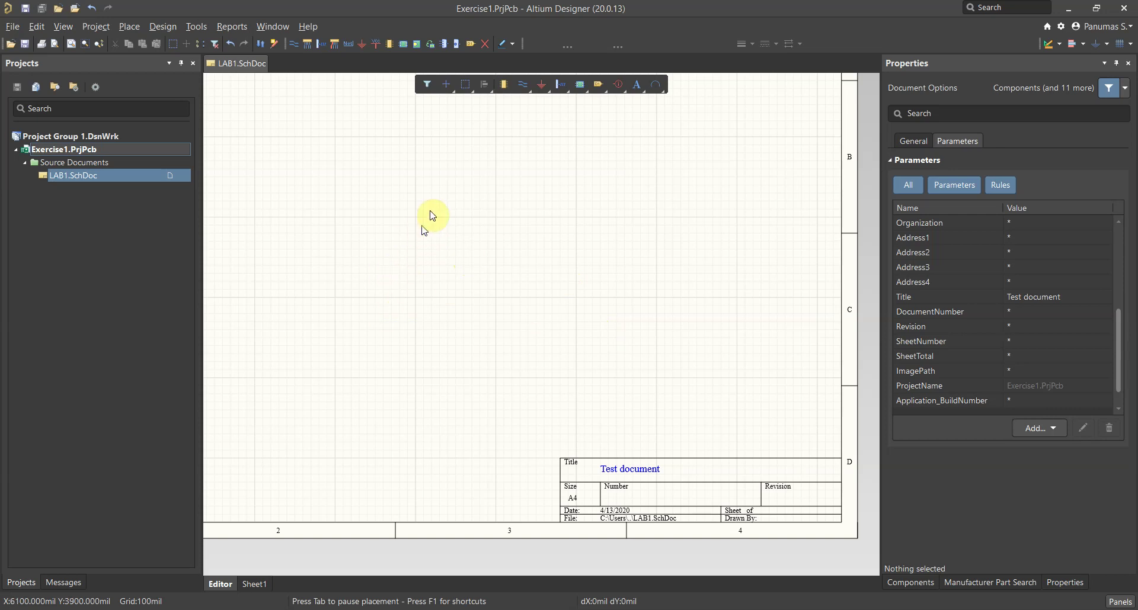
left_click(524, 89)
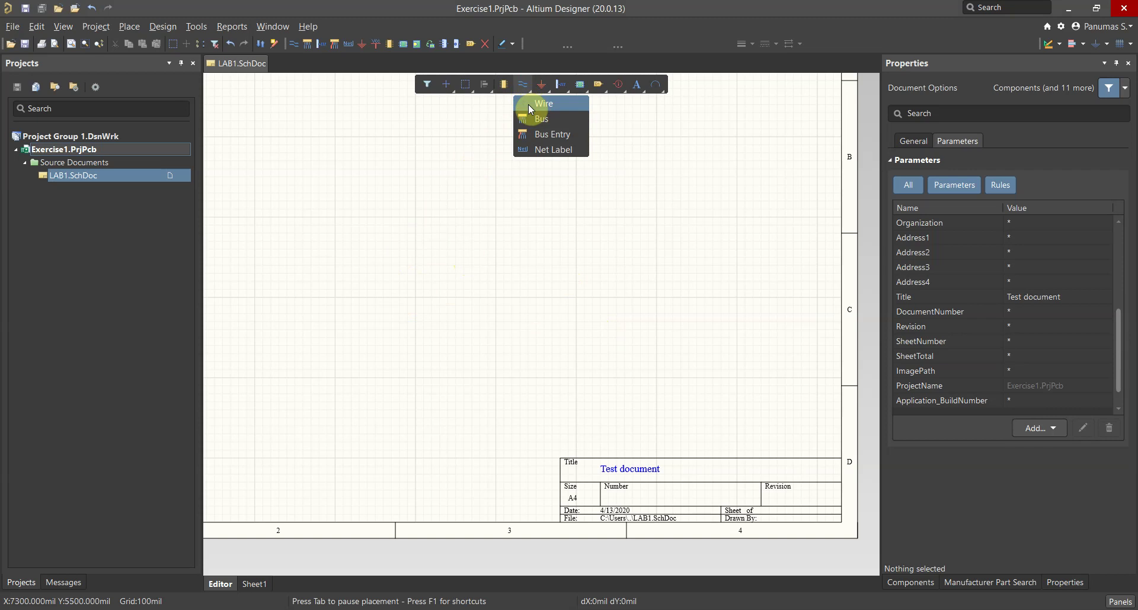
left_click(528, 105)
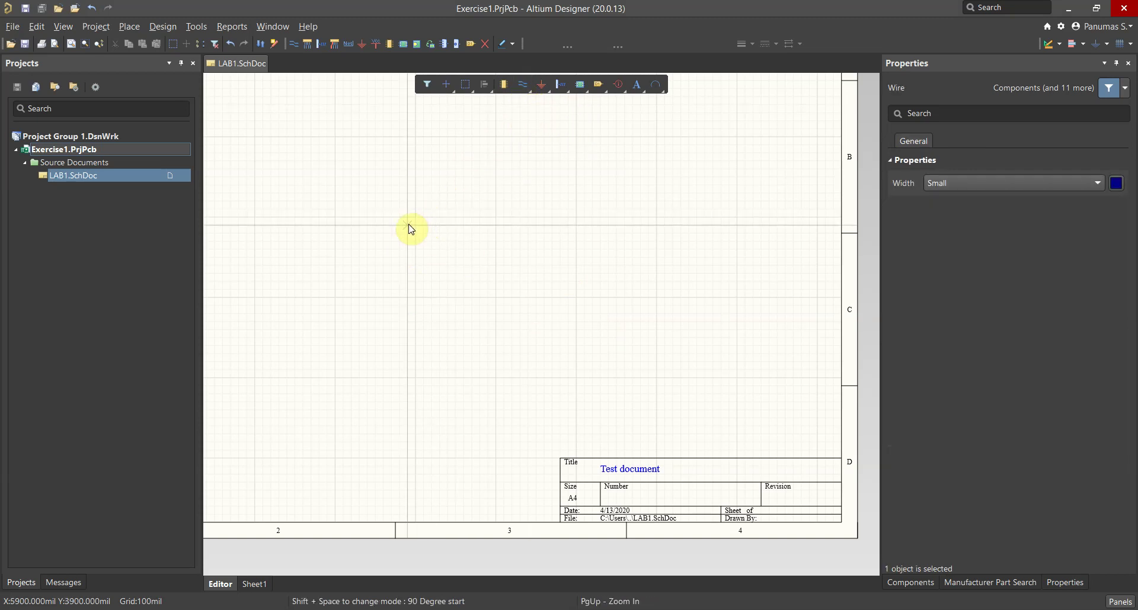
scroll(421, 220, "up", 2, "ctrl")
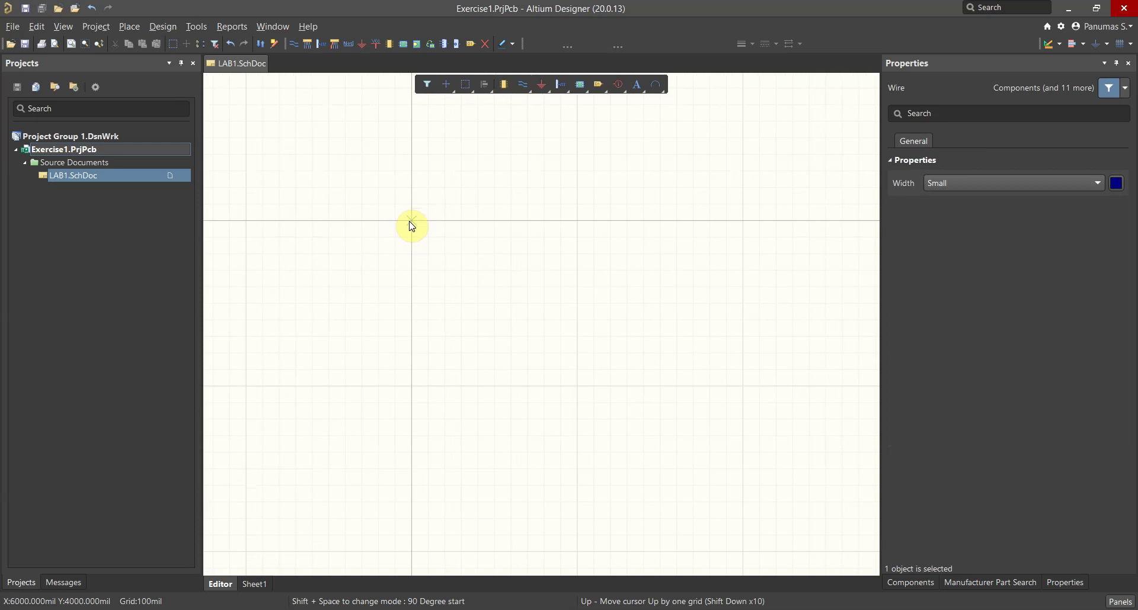
left_click(411, 220)
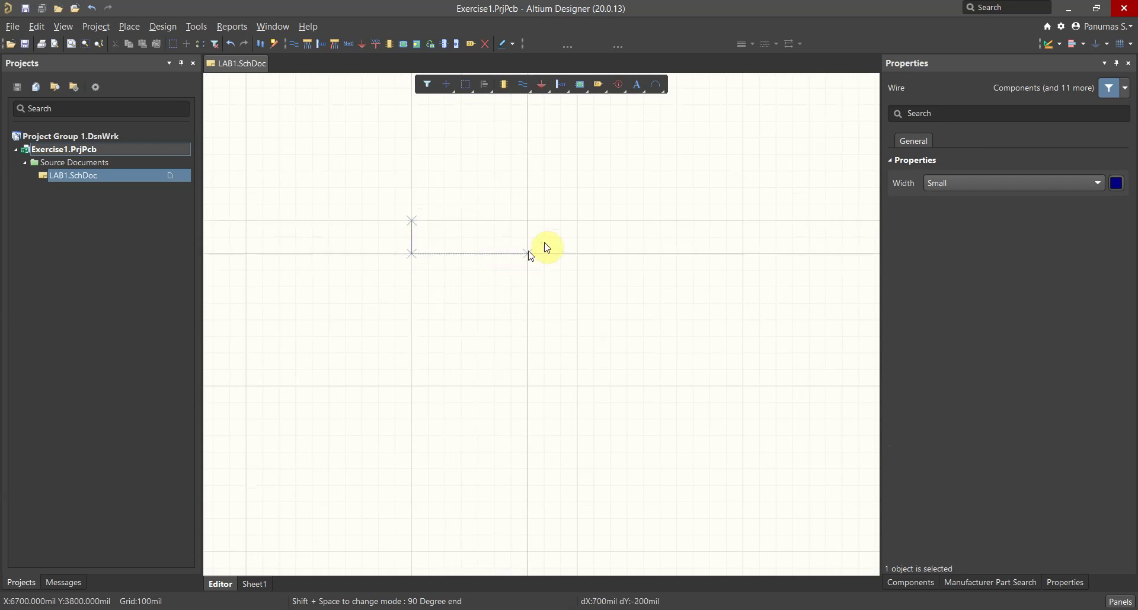
scroll(554, 233, "up", 2, "ctrl")
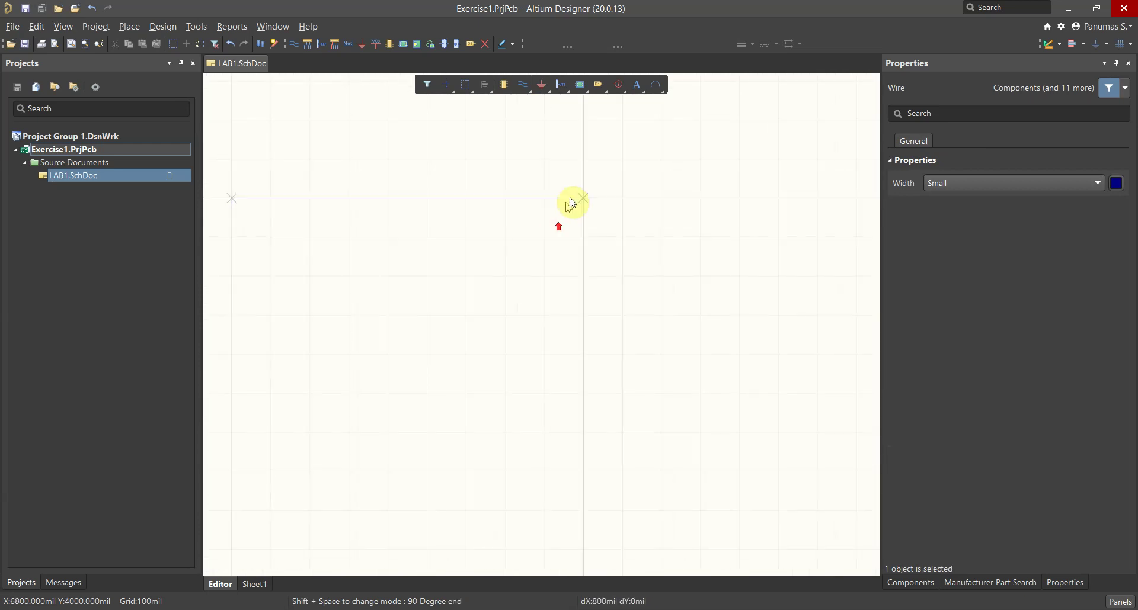
scroll(634, 196, "down", 1, "ctrl")
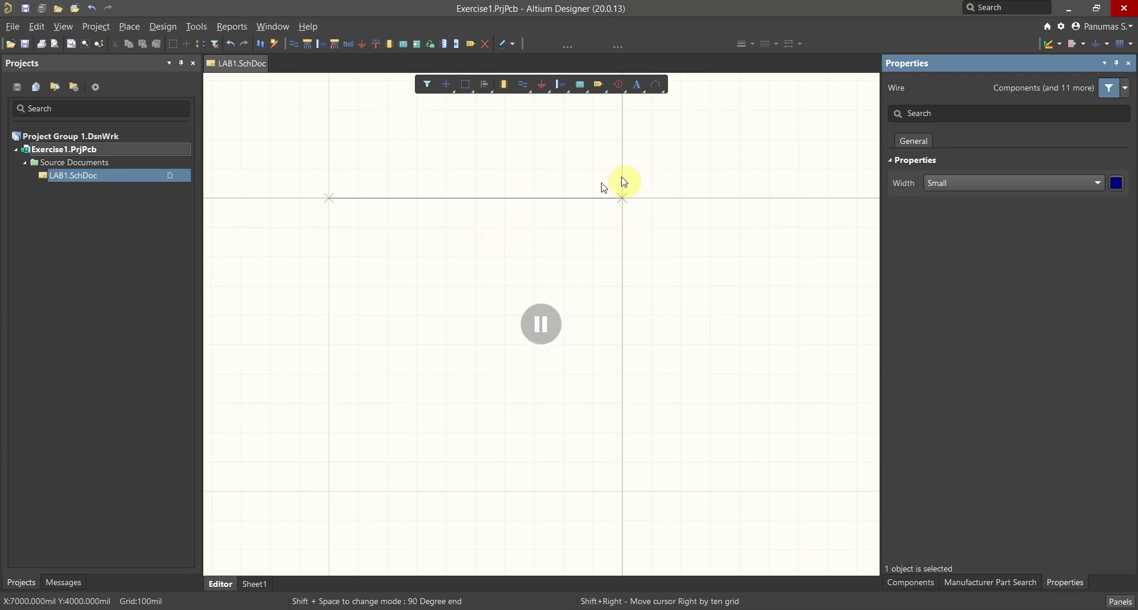
left_click(960, 187)
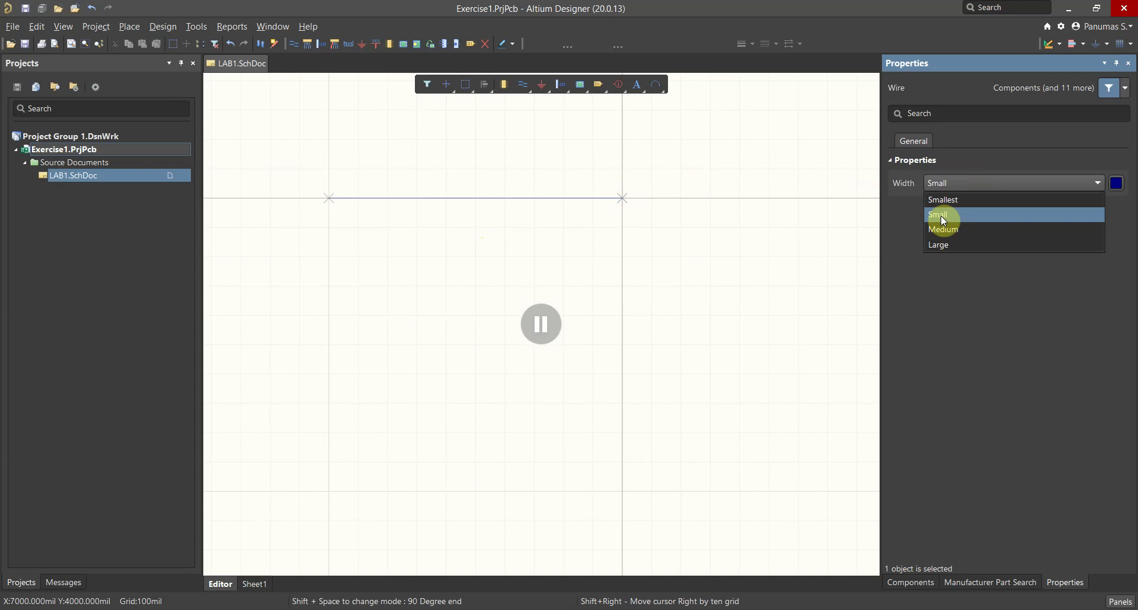
left_click(950, 230)
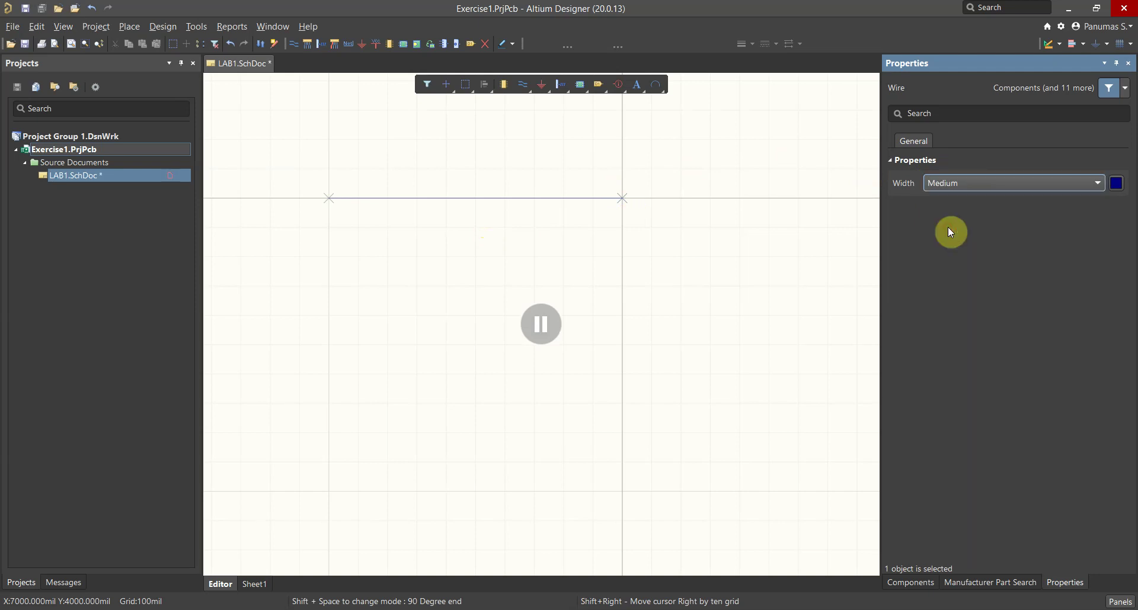
left_click(541, 324)
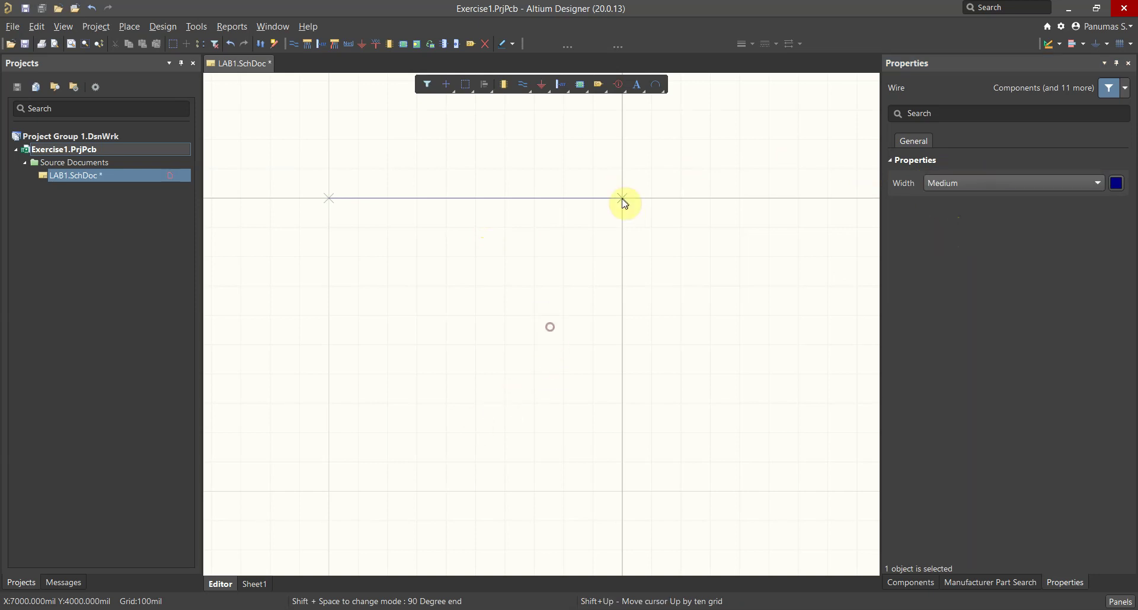
right_click(355, 231)
right_click(324, 220)
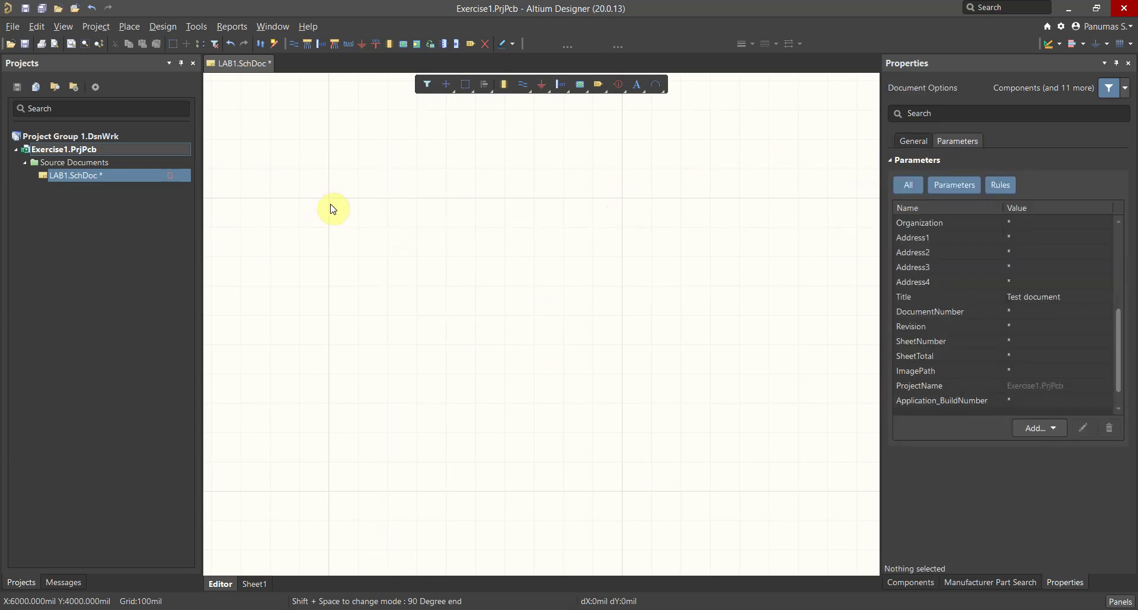
- Draw a horizontal wire 2000 mil long at Y 4000 mil, from X 6000 to X 8000 mil
left_click(531, 87)
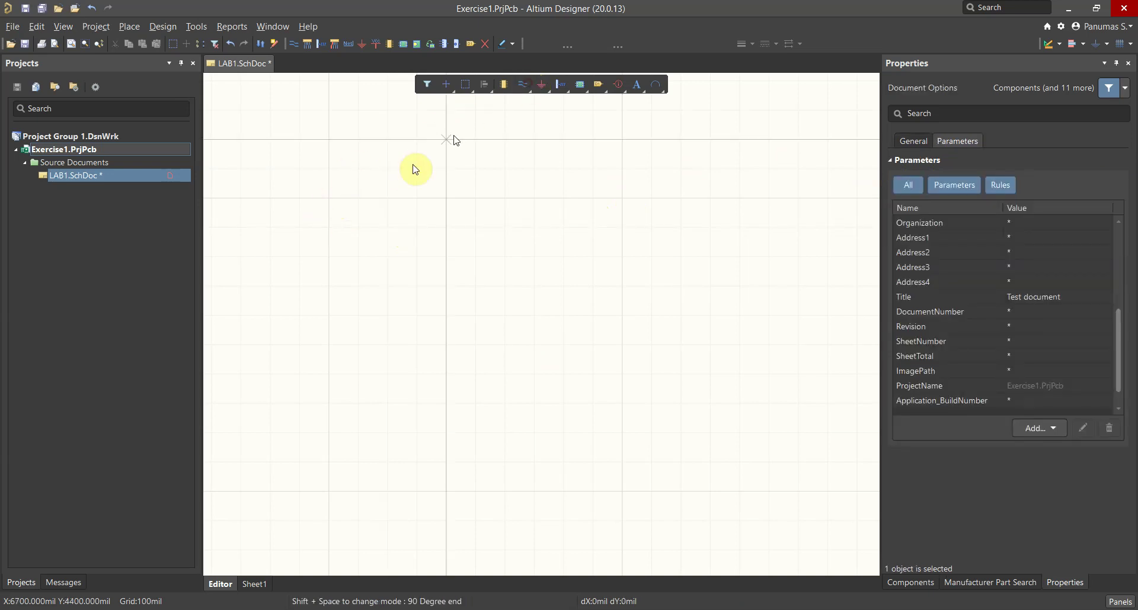
left_click(626, 205)
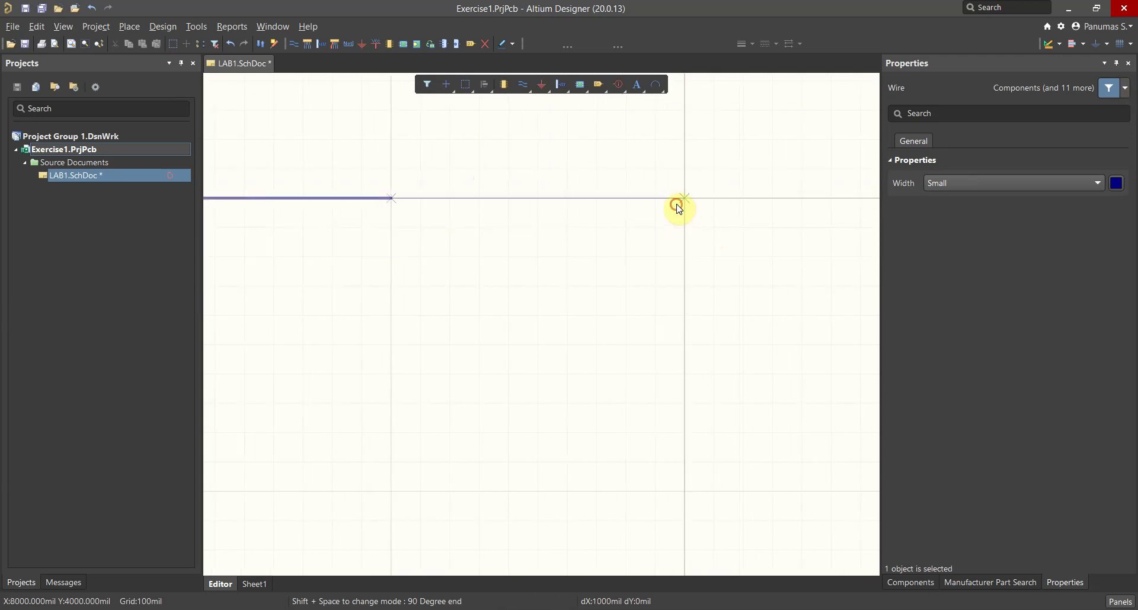
left_click(681, 205)
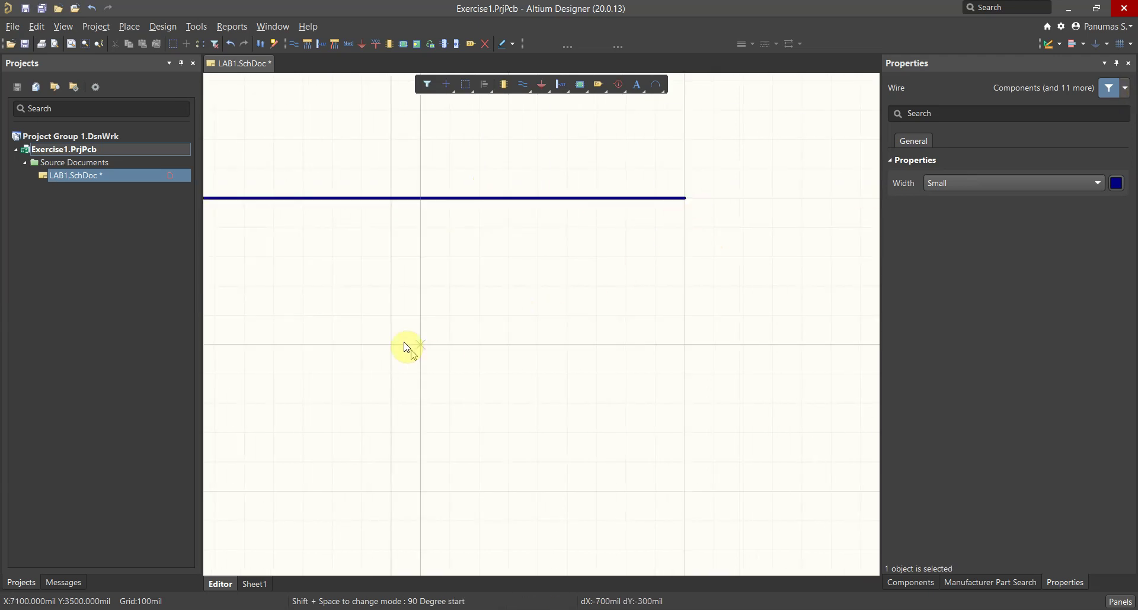
- Draw two more 2000 mil horizontal wires below the first, at Y 3600 and Y 3200 mil, from X 6000 to X 8000 mil
scroll(338, 315, "down", 2, "ctrl")
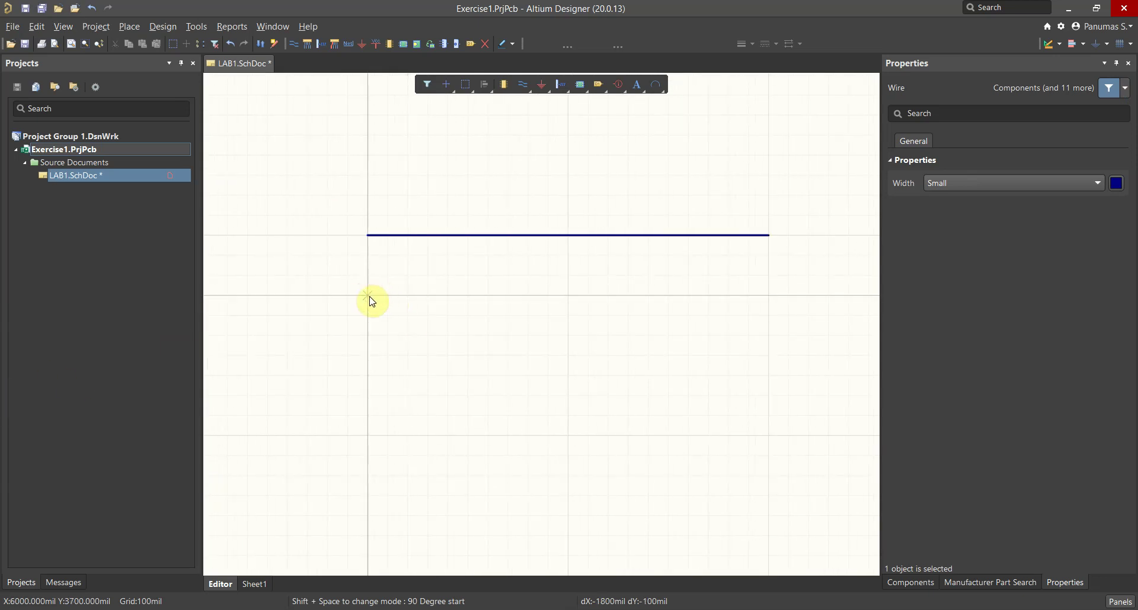
left_click(369, 315)
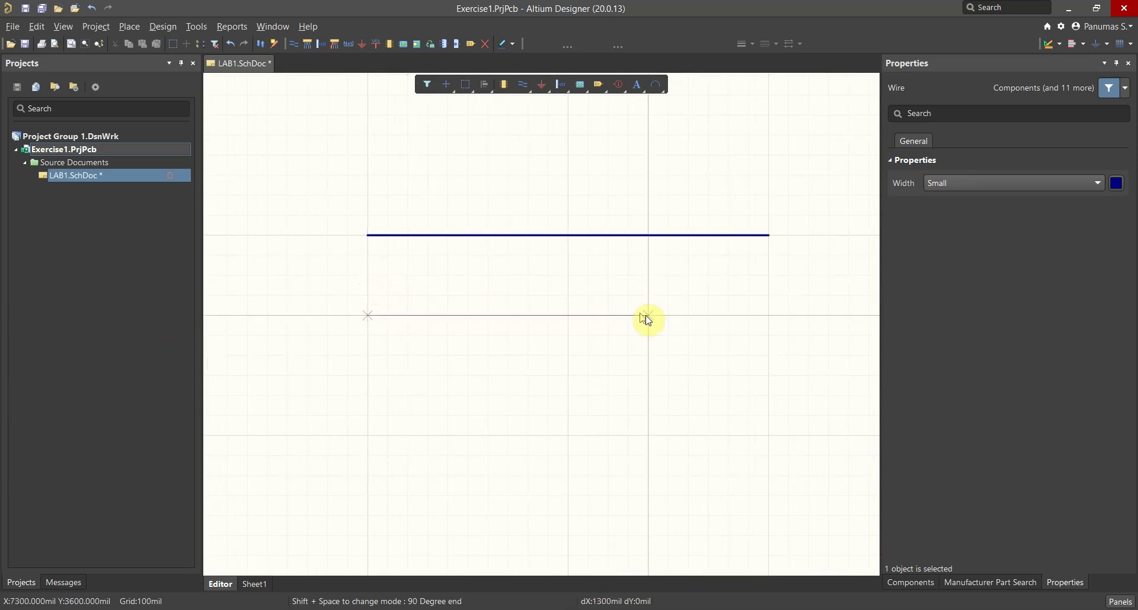
left_click(770, 315)
right_click(762, 332)
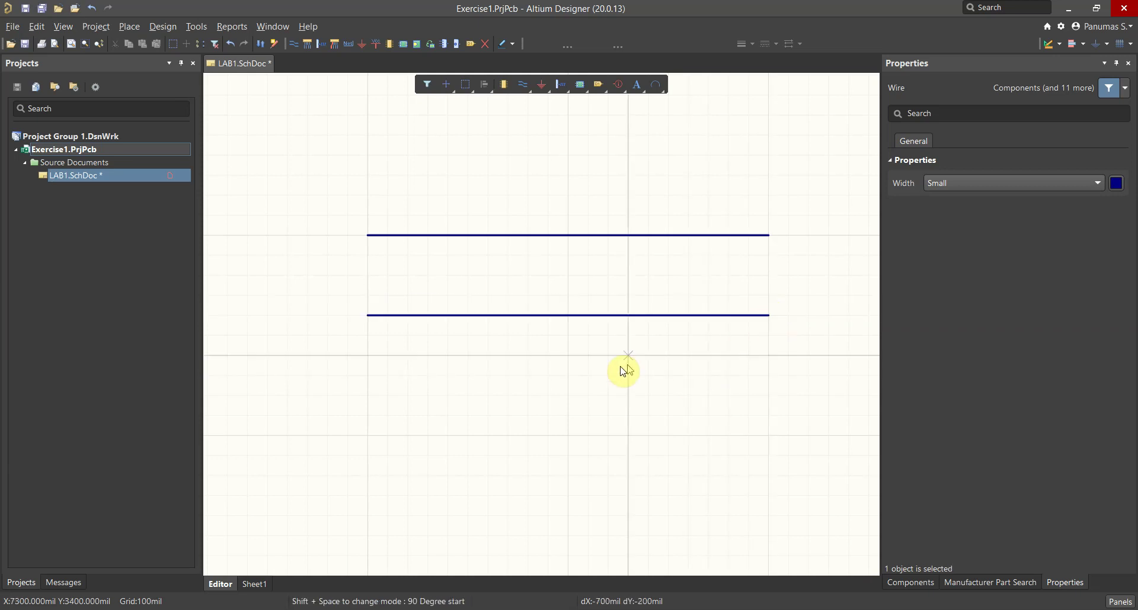
left_click(364, 405)
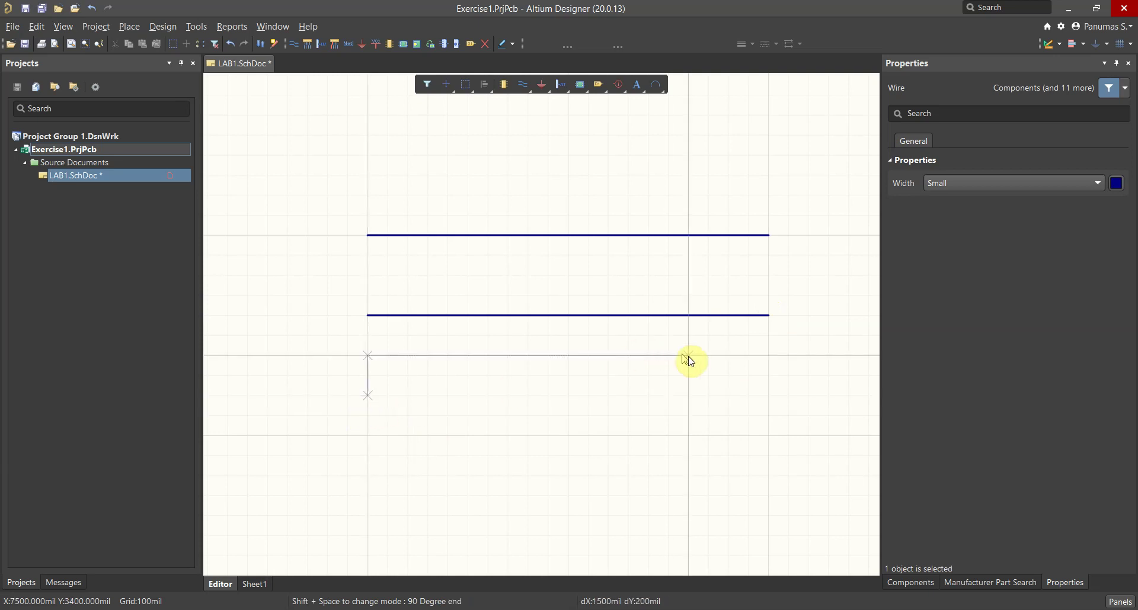
left_click(768, 395)
right_click(768, 397)
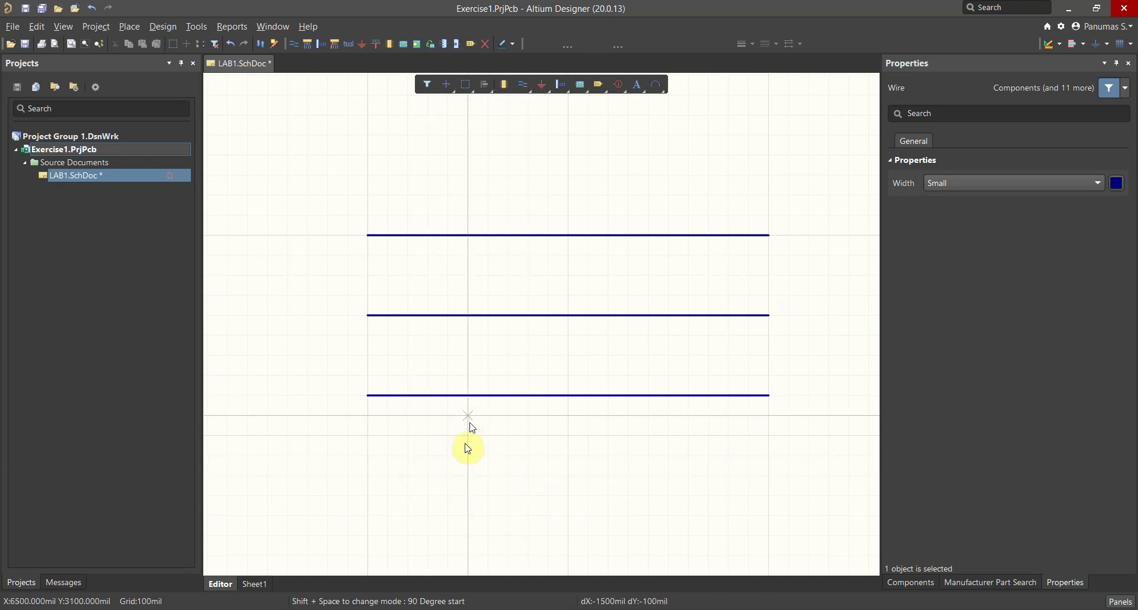
- Draw one continuous vertical wire at X 6500 mil, from Y 4300 to Y 2900 mil, crossing all three horizontal wires
left_click(464, 176)
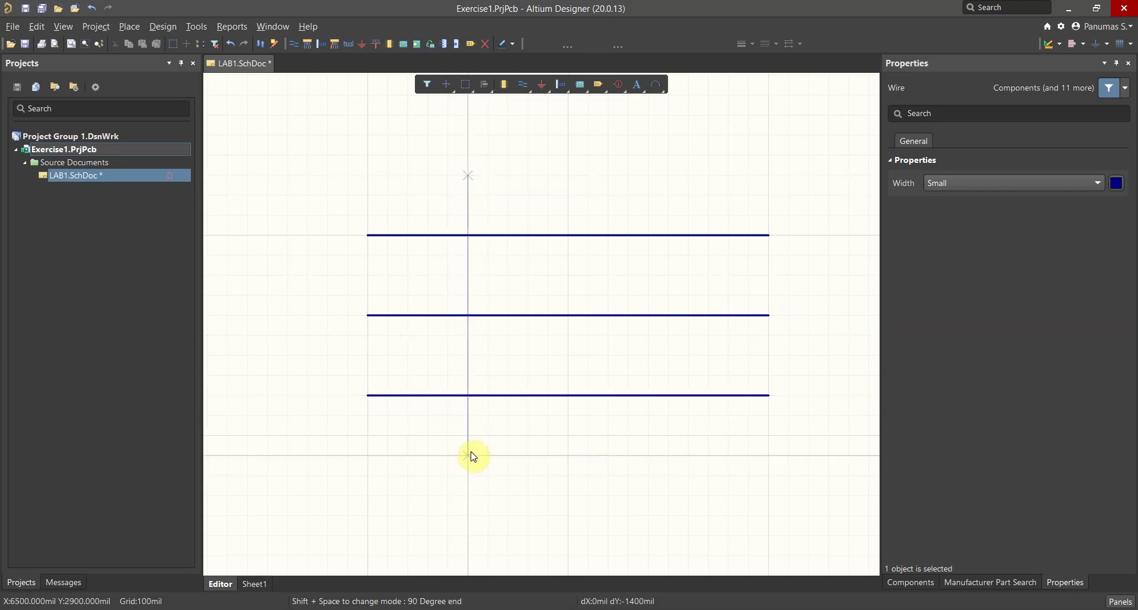
left_click(467, 464)
right_click(467, 464)
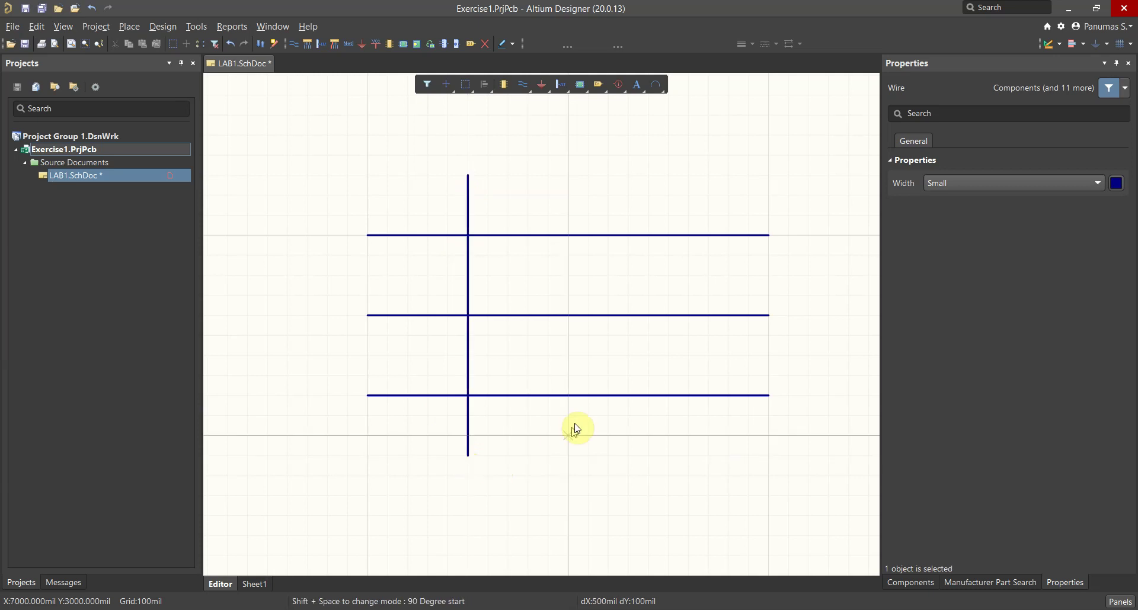
- Draw a vertical wire at X 7000 mil from Y 4300 to Y 2900 mil, in segments ending on the upper and lower horizontal wires
left_click(566, 176)
left_click(569, 238)
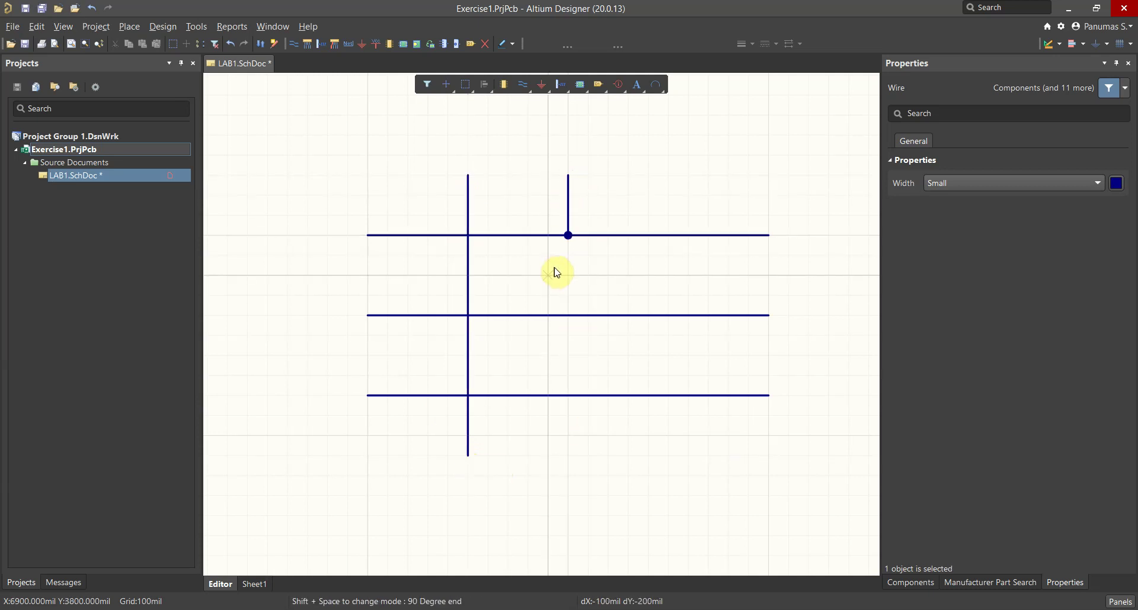
left_click(570, 405)
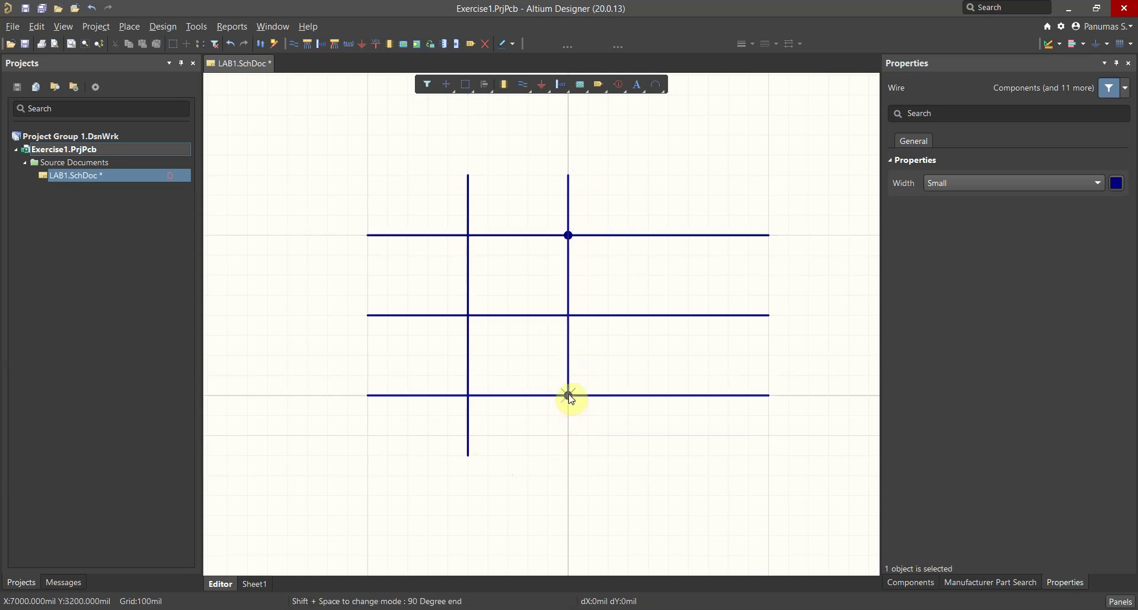
left_click(569, 461)
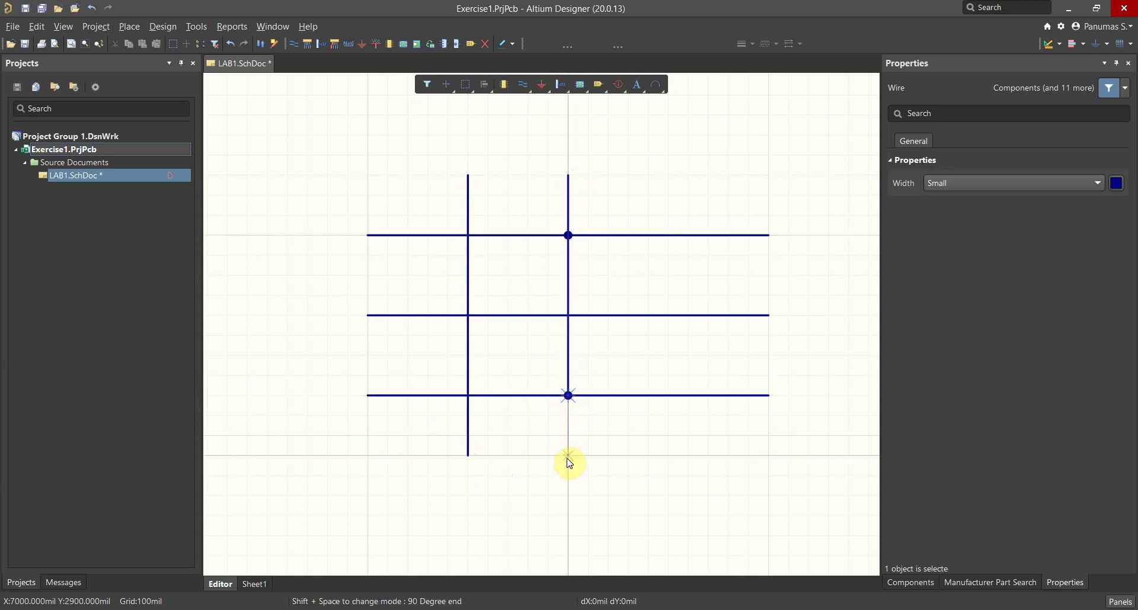
right_click(568, 458)
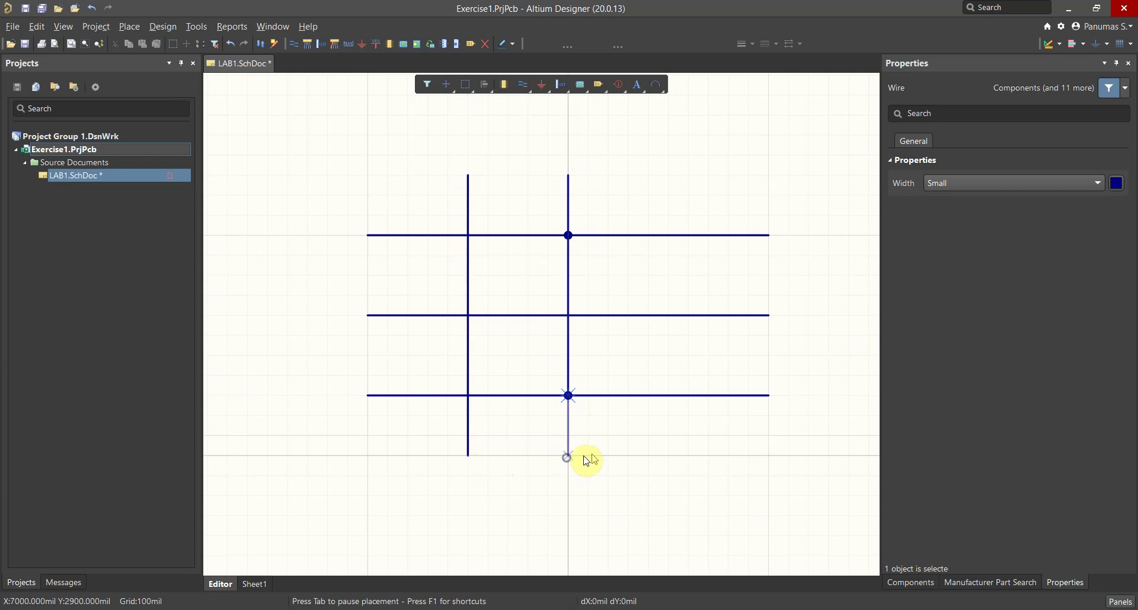
- Draw a vertical wire at X 7600 mil from Y 4300 to Y 2900 mil, in segments ending on each of the three horizontal wires
left_click(689, 179)
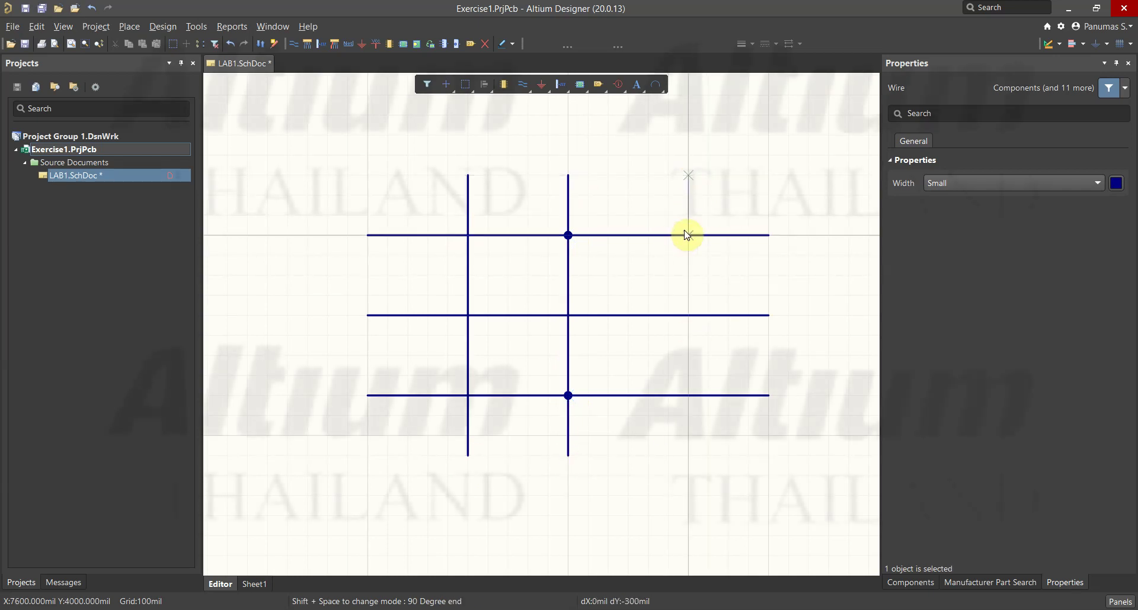
left_click(687, 271)
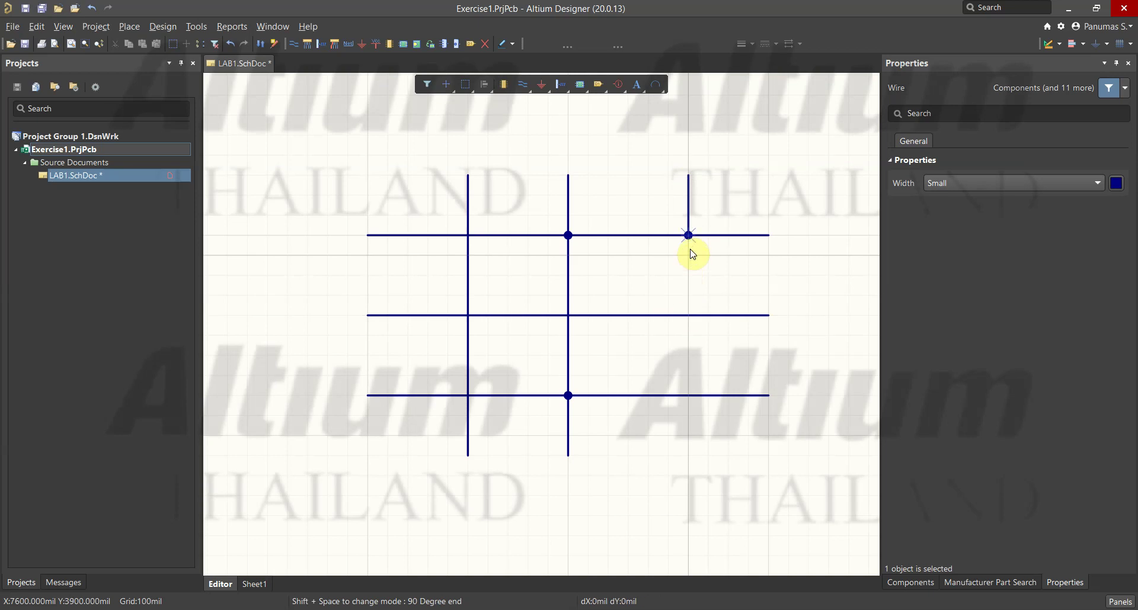
left_click(688, 315)
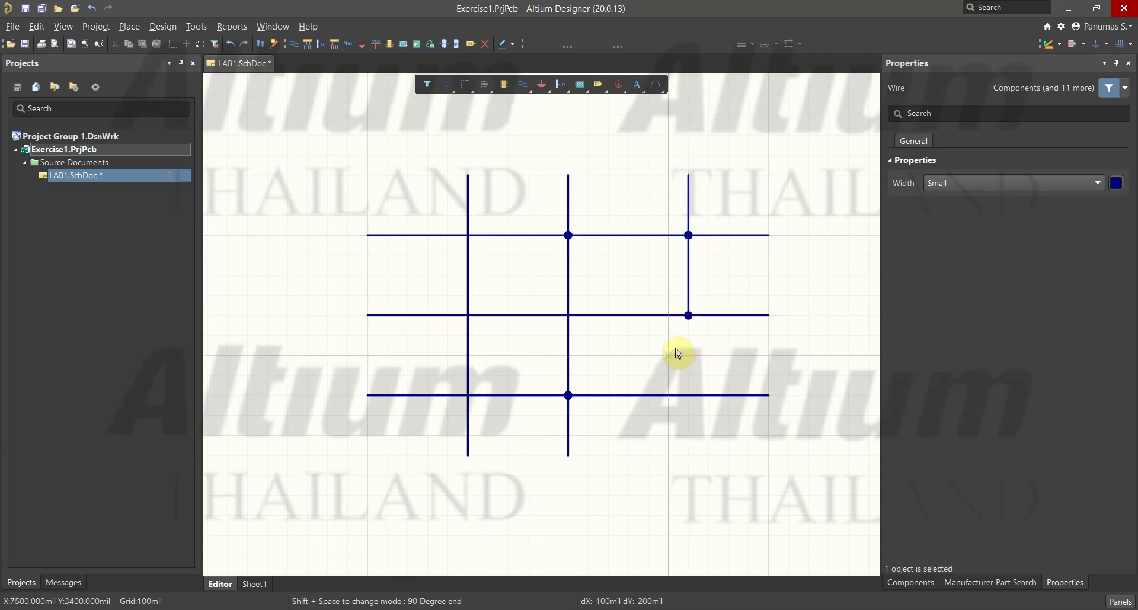
left_click(688, 397)
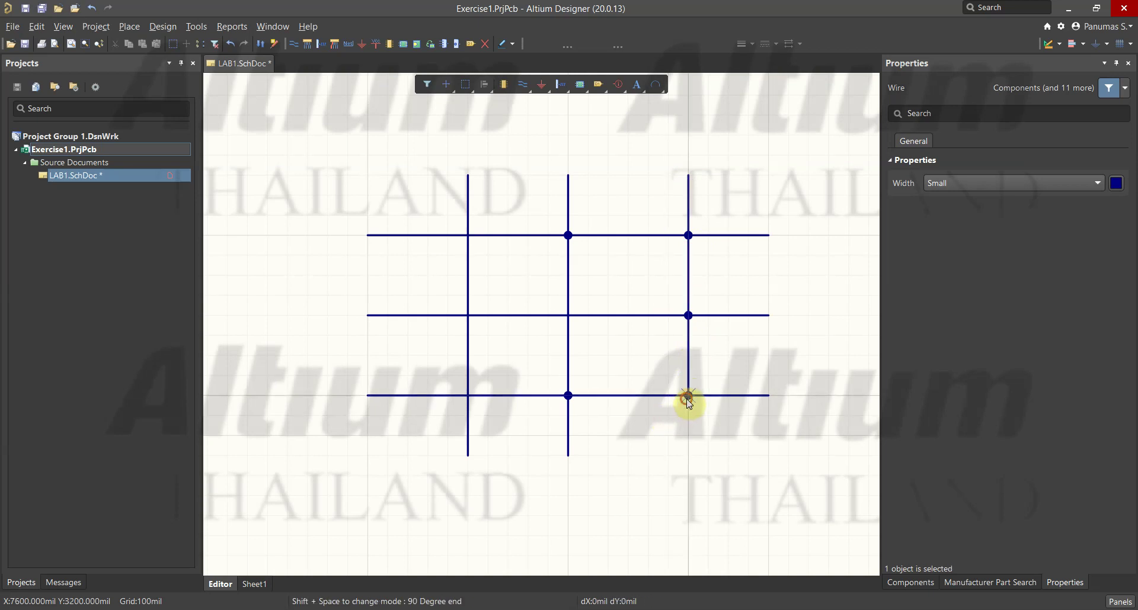
right_click(693, 455)
left_click(689, 456)
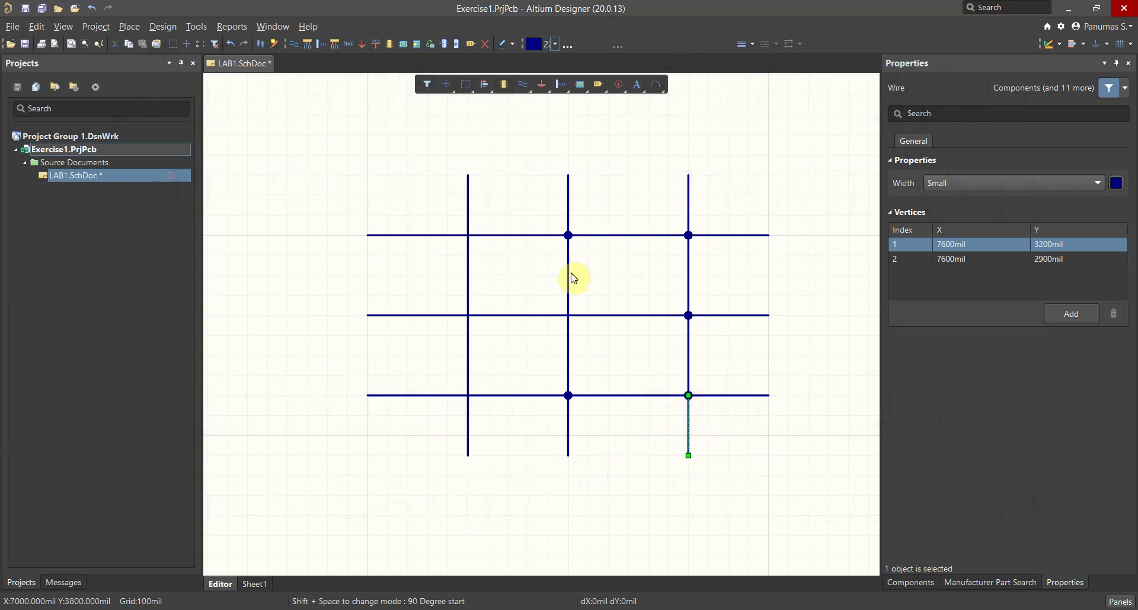
scroll(566, 249, "up", 1, "ctrl")
scroll(566, 249, "up", 2, "ctrl")
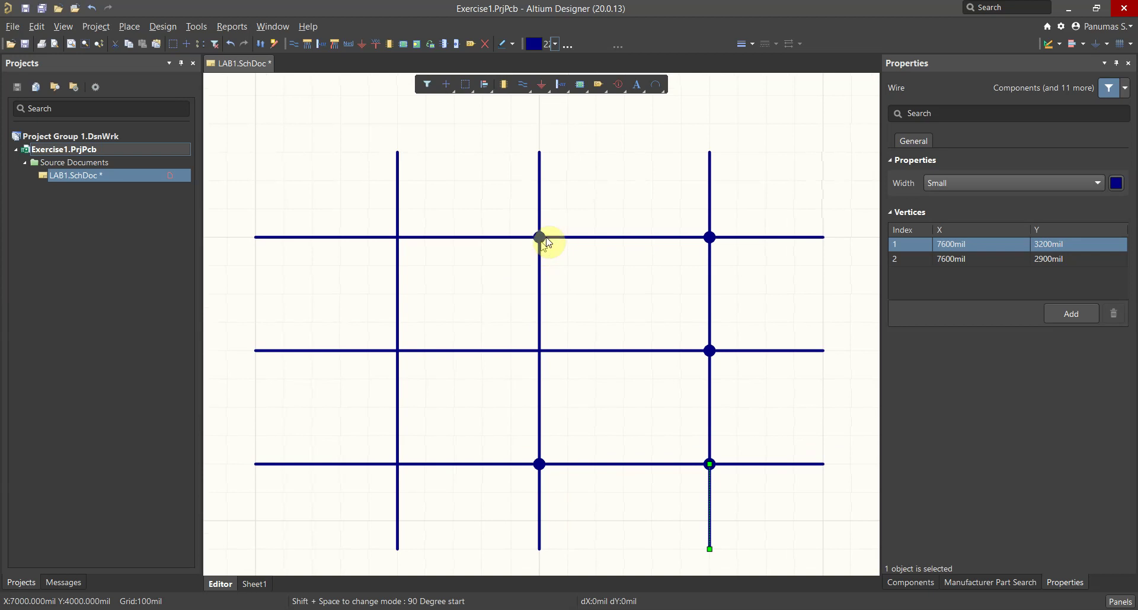
left_click(625, 492)
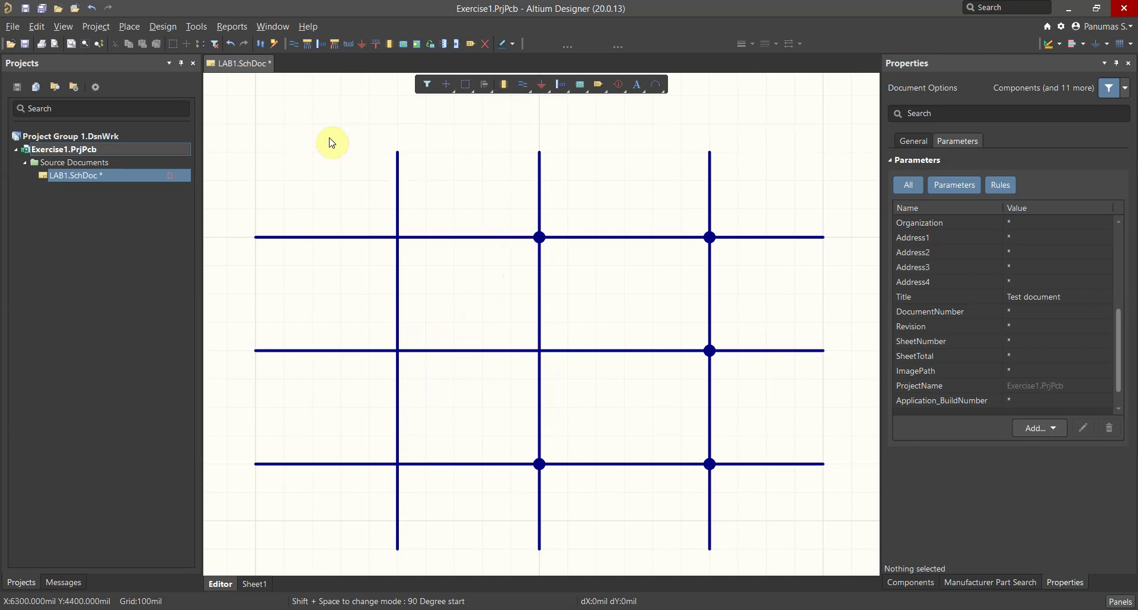
- Enable Display Cross-Overs in the Schematic General preferences and apply the change
left_click(186, 26)
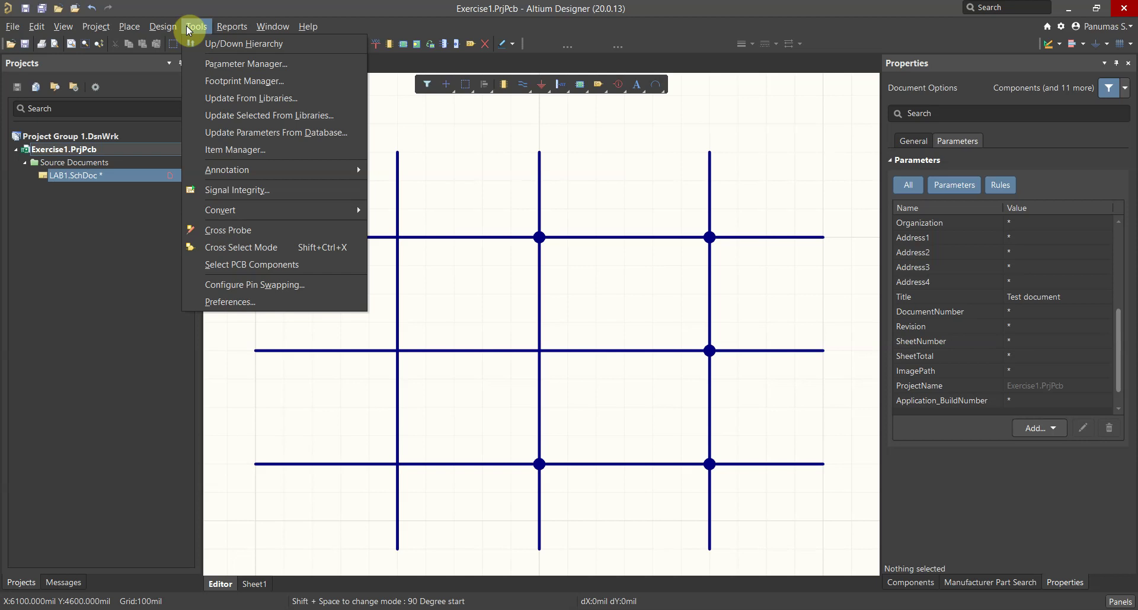
left_click(258, 303)
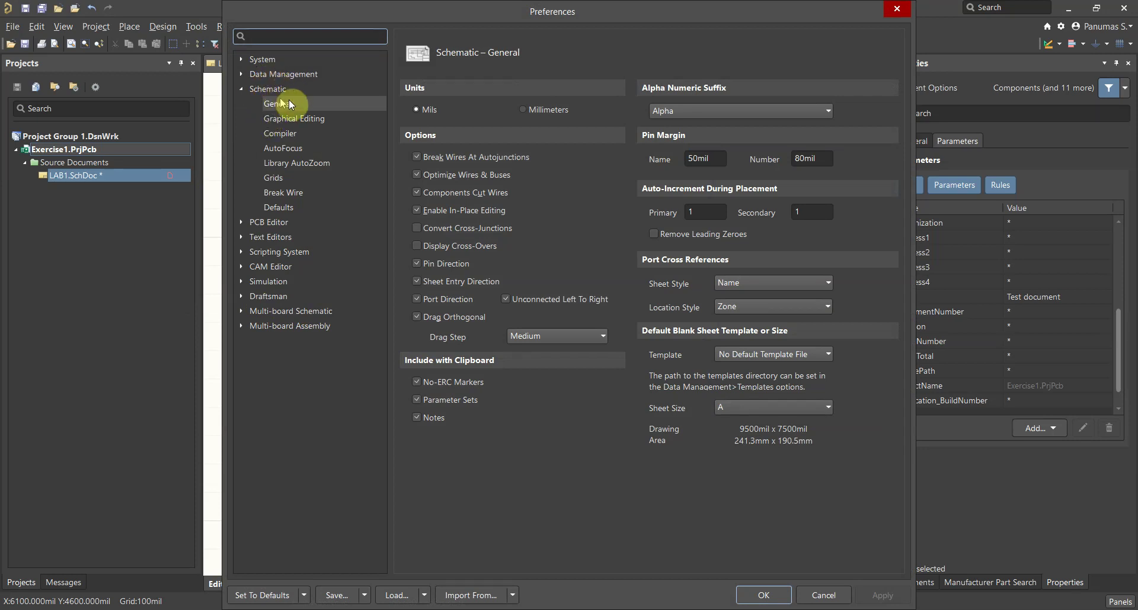
left_click(417, 246)
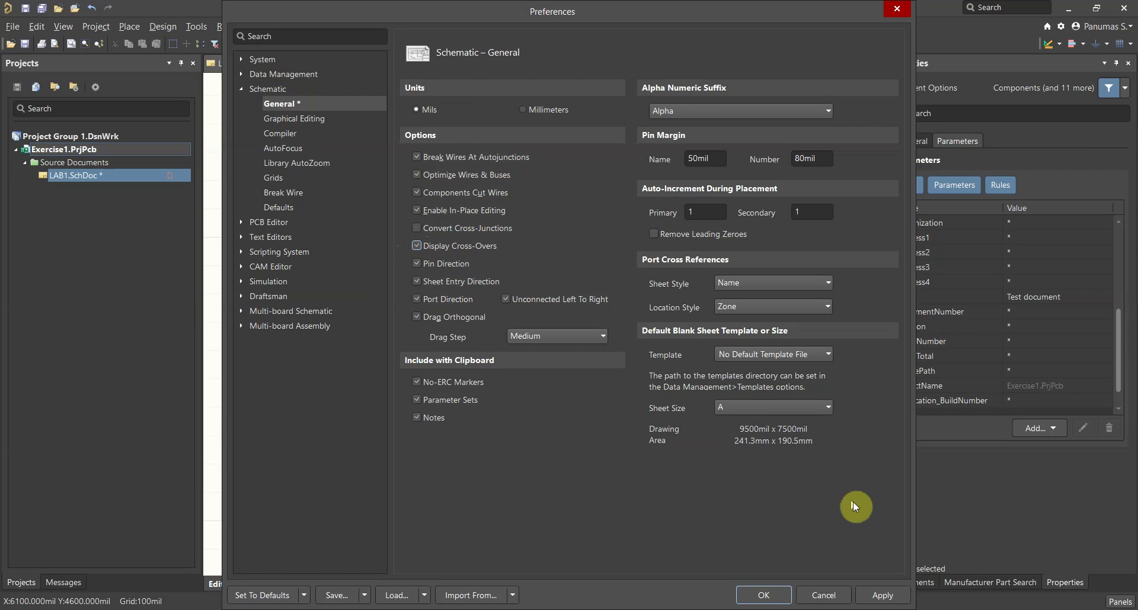
left_click(879, 592)
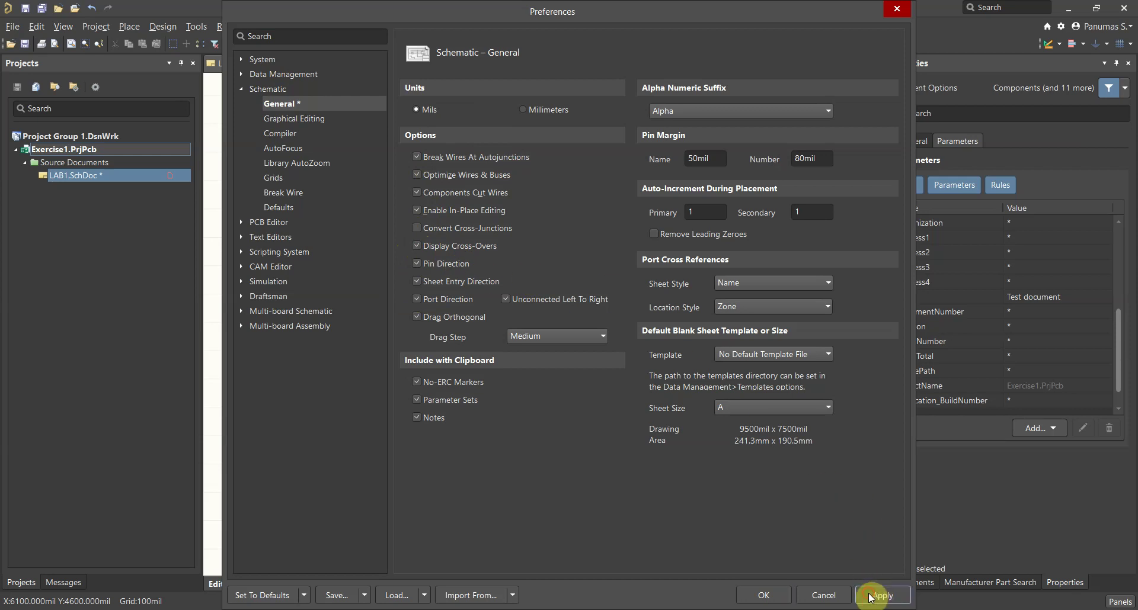
- Close the preferences and examine how the wire crossings are drawn on the LAB1 schematic
left_click(764, 596)
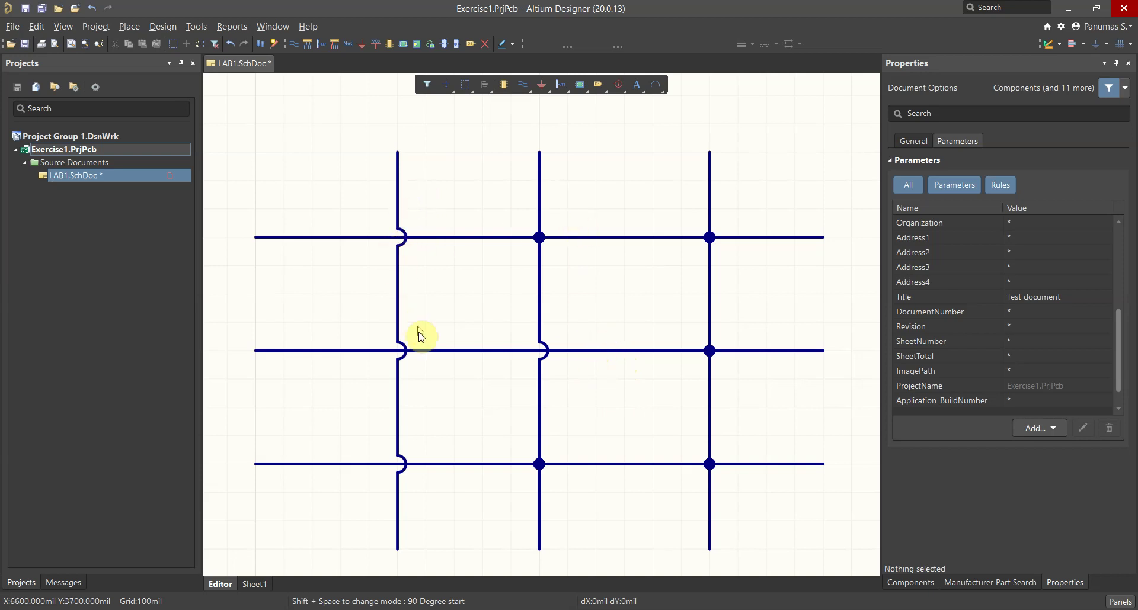
scroll(455, 333, "down", 1, "ctrl")
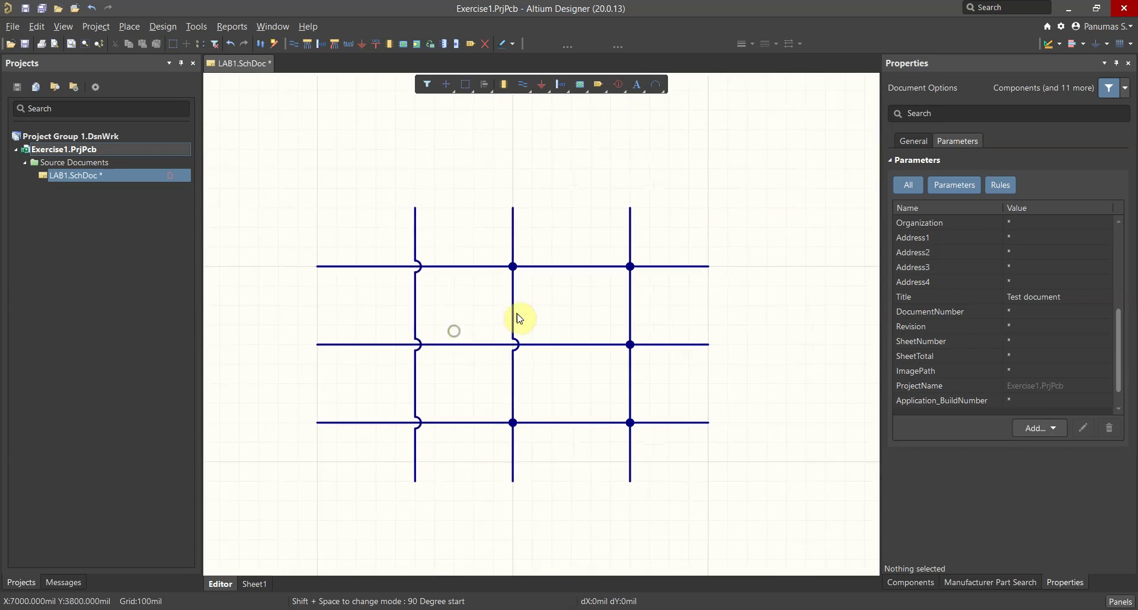
right_click_drag(483, 355, 473, 340)
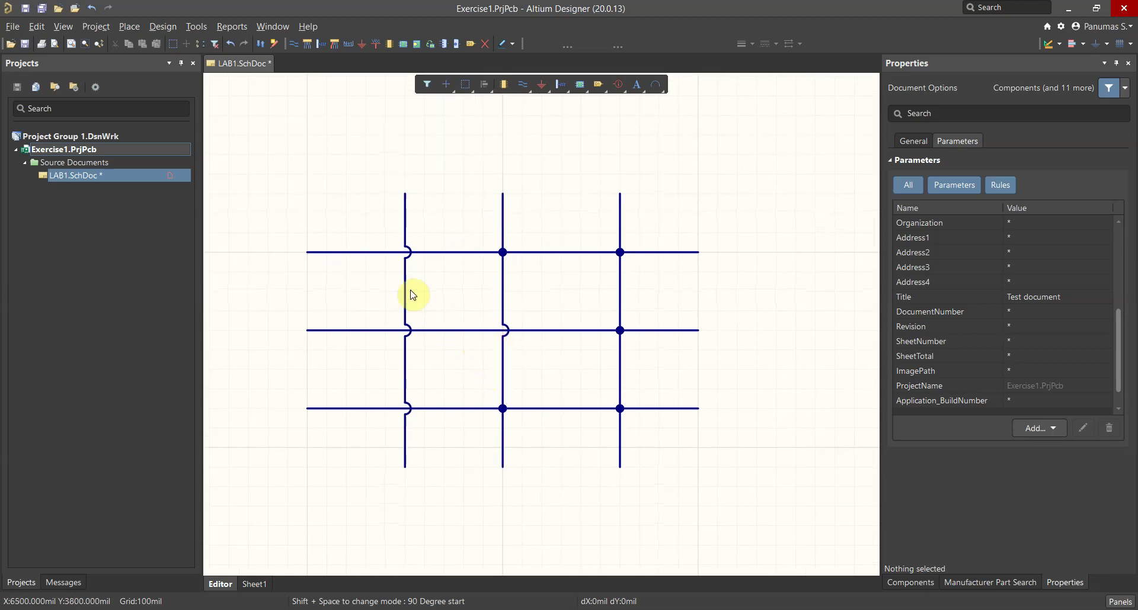
- Disable Display Cross-Overs in the Schematic General preferences, apply the change and return to the schematic
left_click(198, 27)
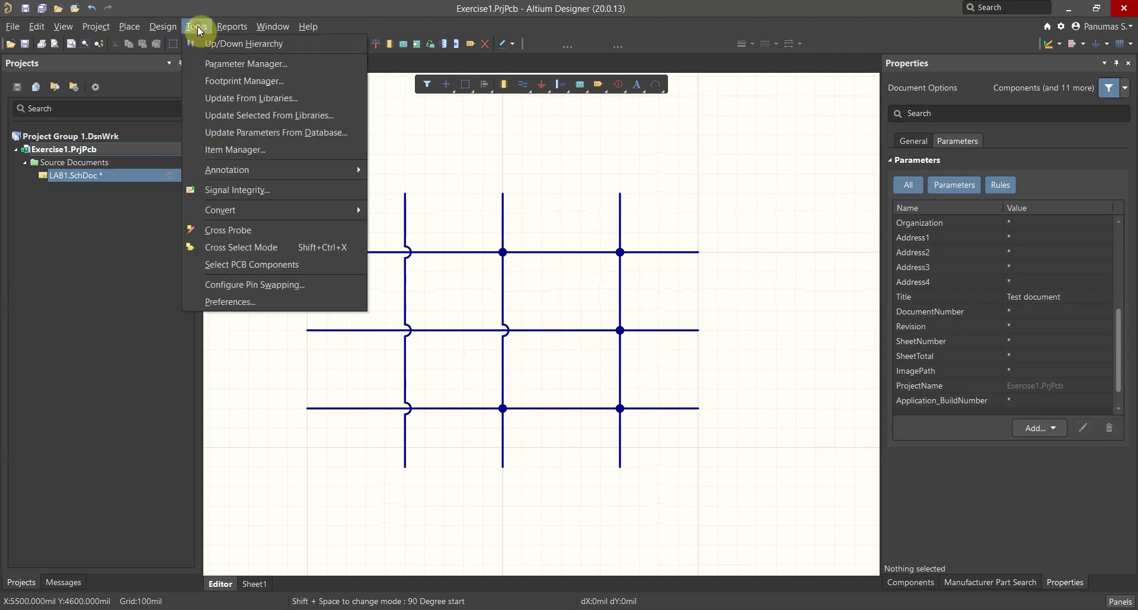
left_click(260, 311)
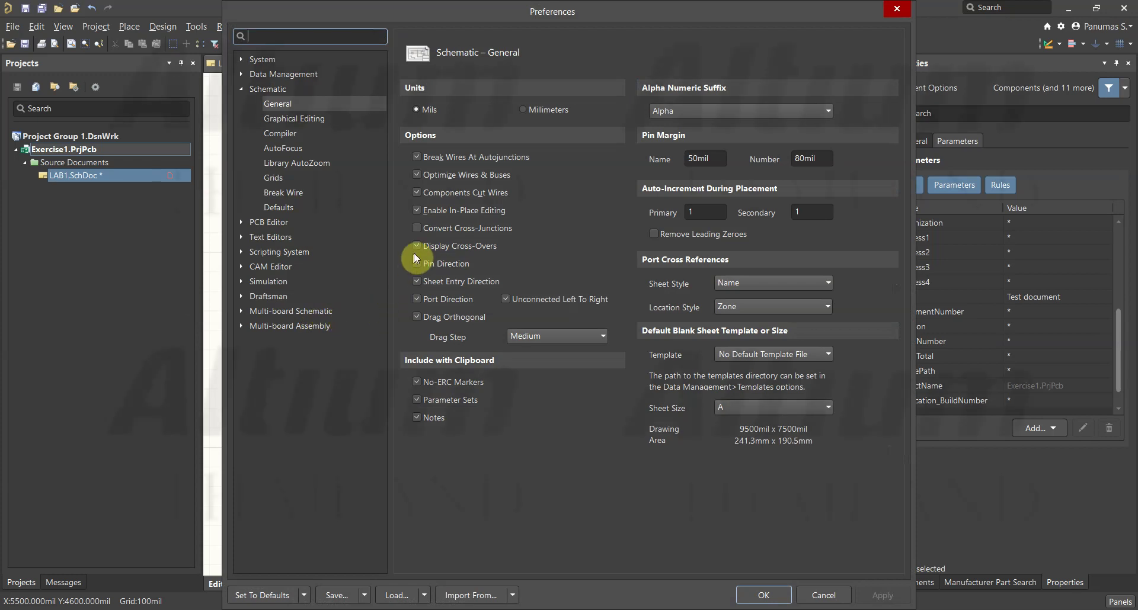
left_click(417, 247)
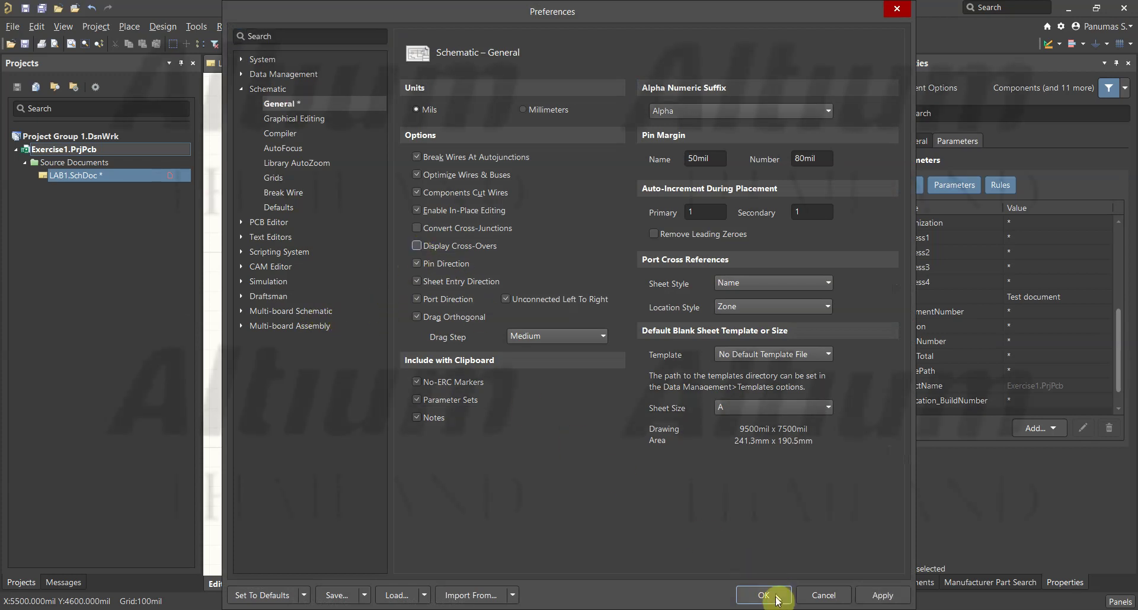
left_click(877, 594)
left_click(764, 594)
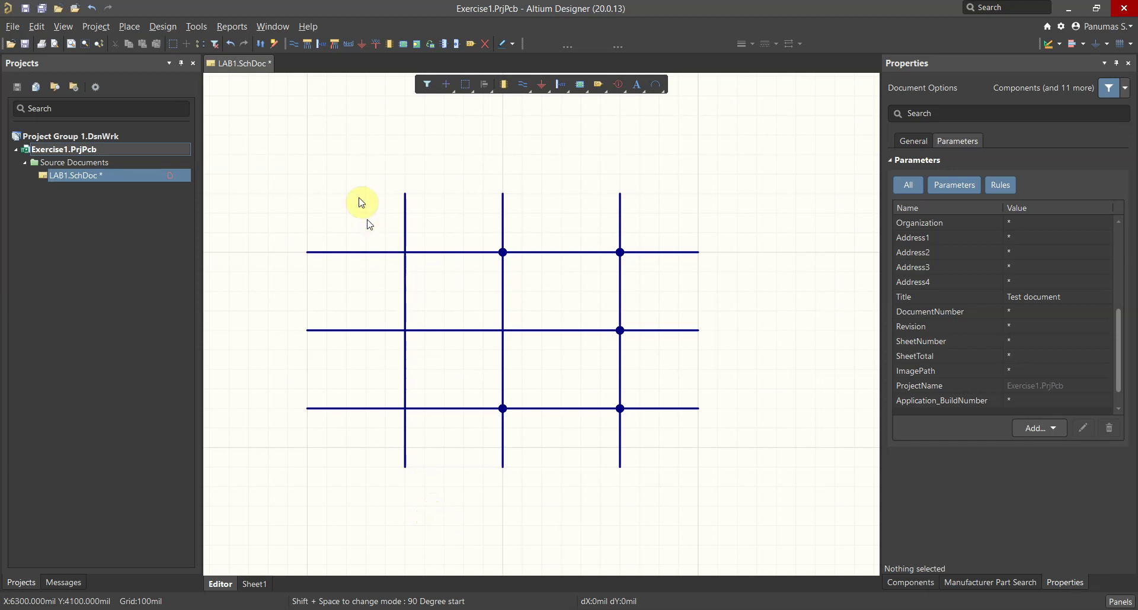
left_click_drag(368, 203, 460, 294)
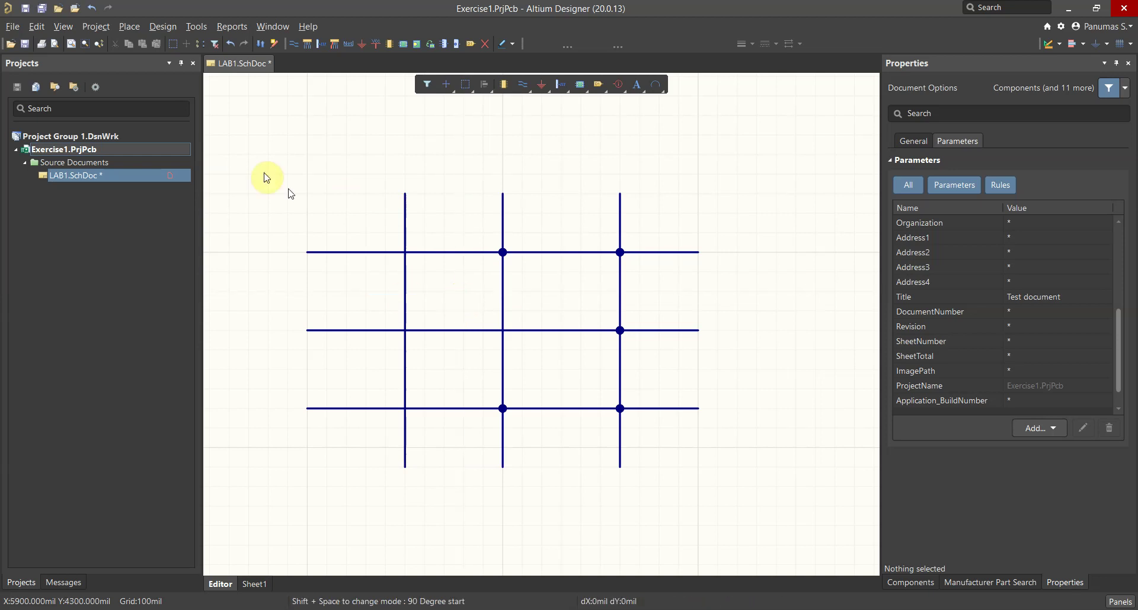
- Set the cursor type to Small Cursor 90 in the Schematic Graphical Editing preferences and test it with a selection rectangle
left_click(195, 26)
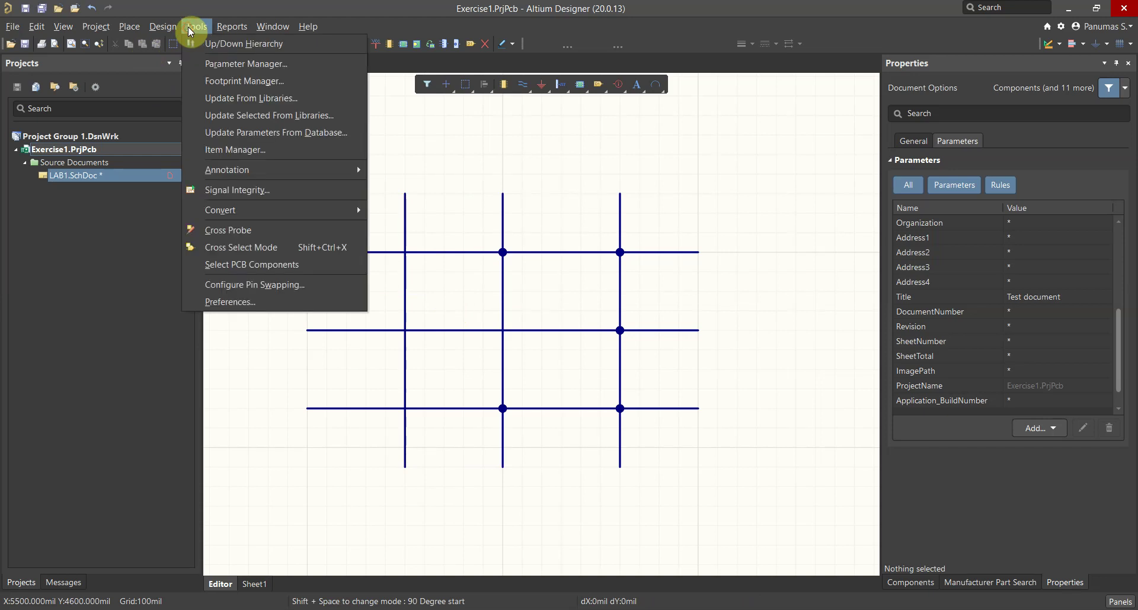
left_click(270, 304)
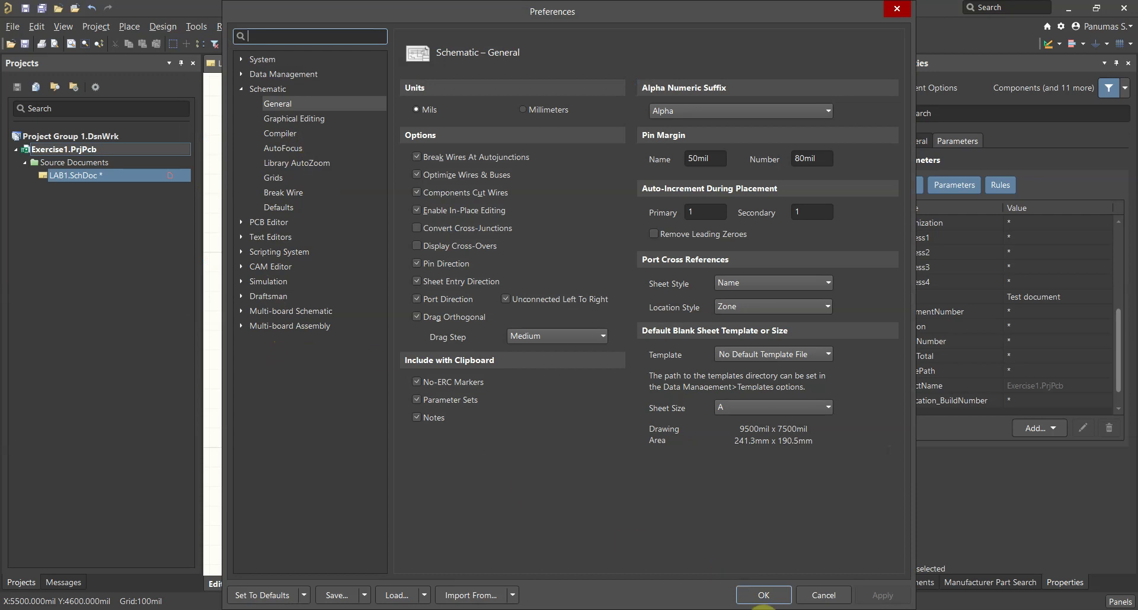
left_click(290, 120)
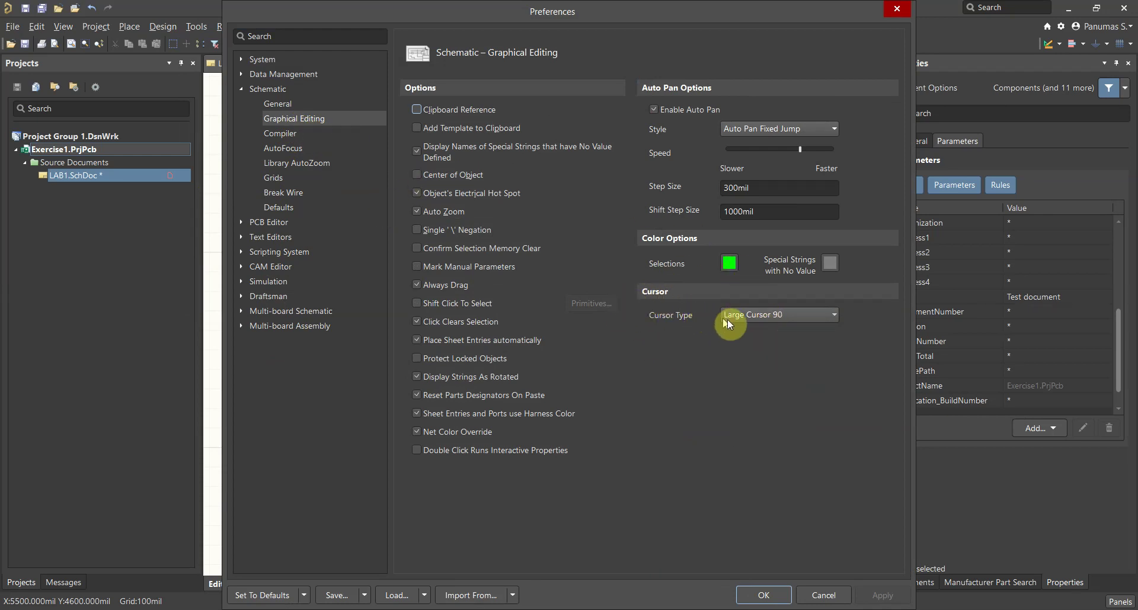
left_click(815, 314)
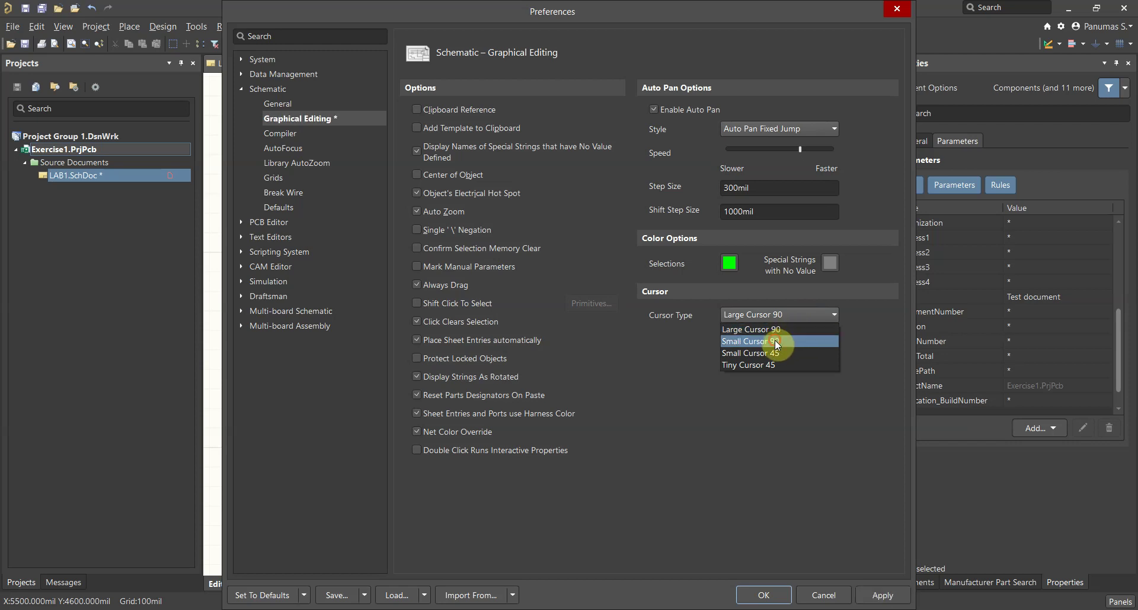
left_click(774, 340)
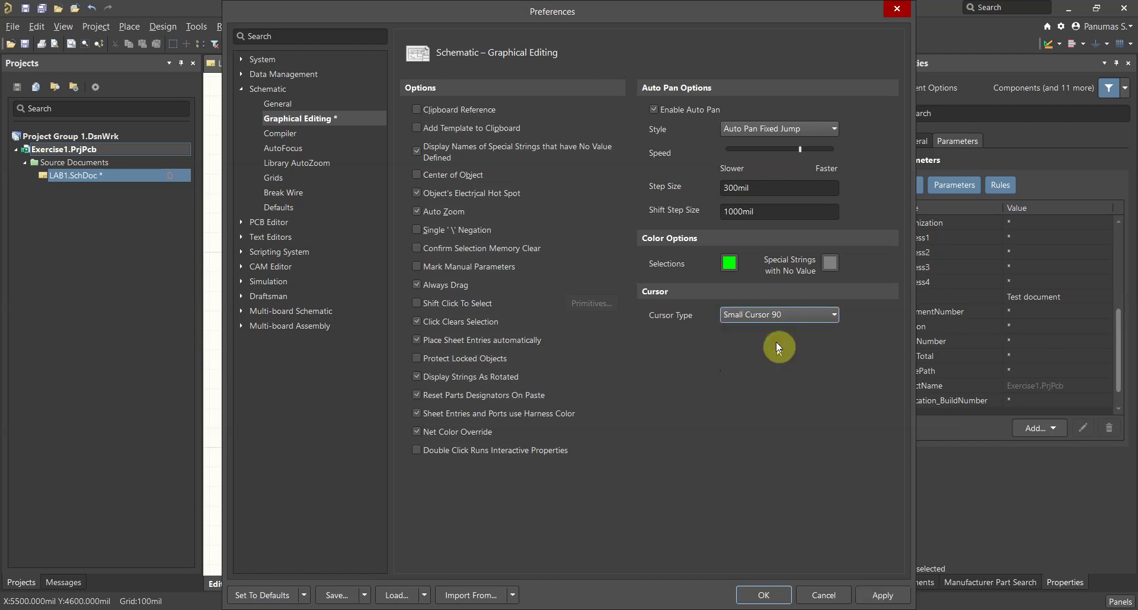
left_click(884, 596)
left_click(764, 595)
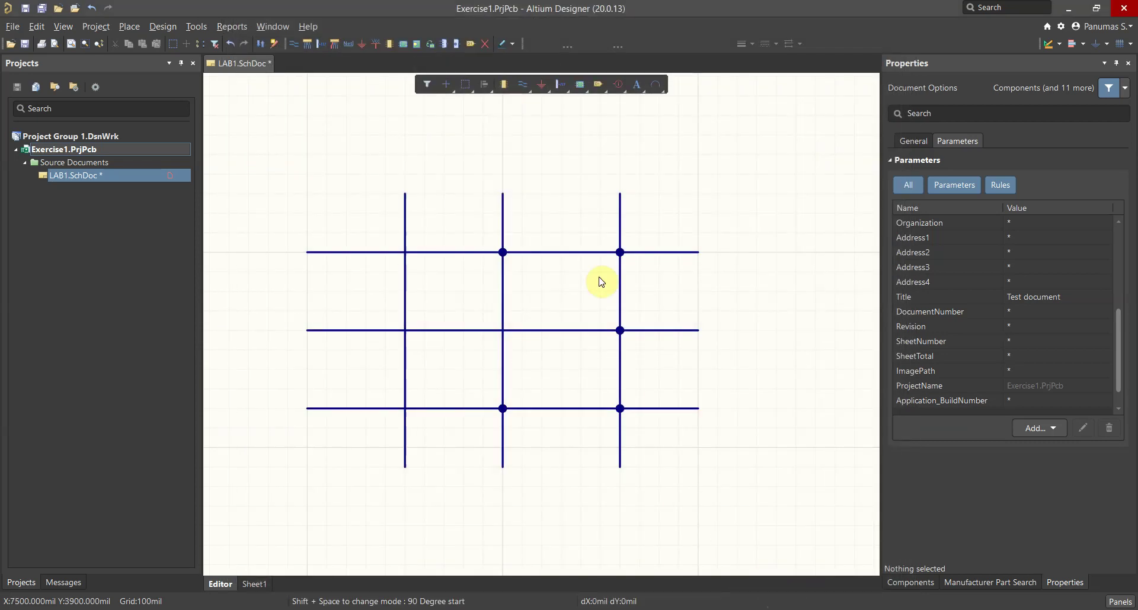
left_click(437, 195)
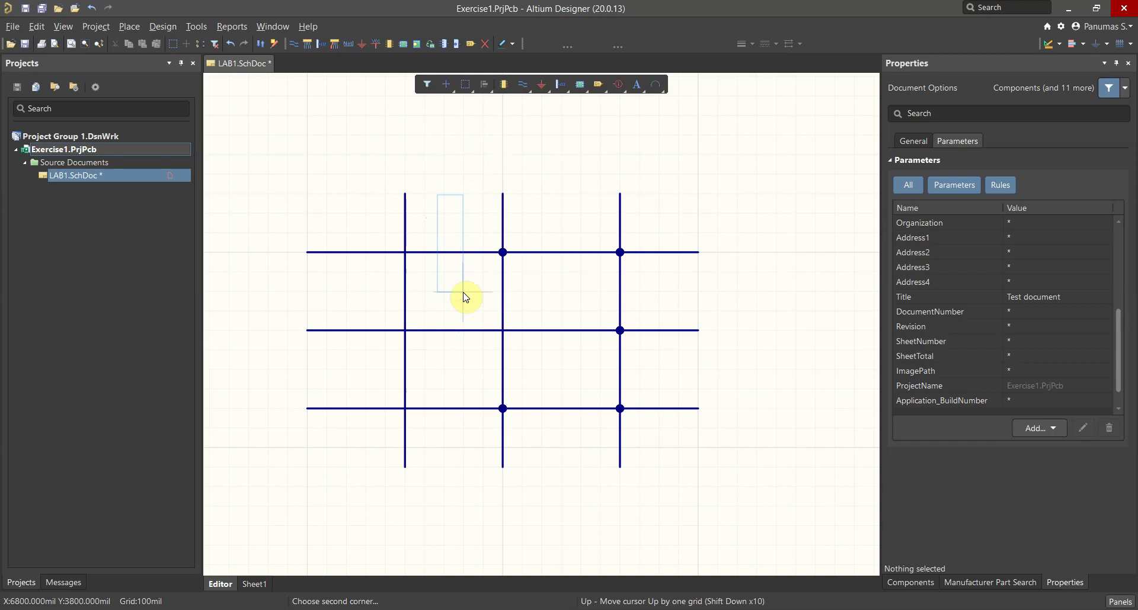
key("Escape")
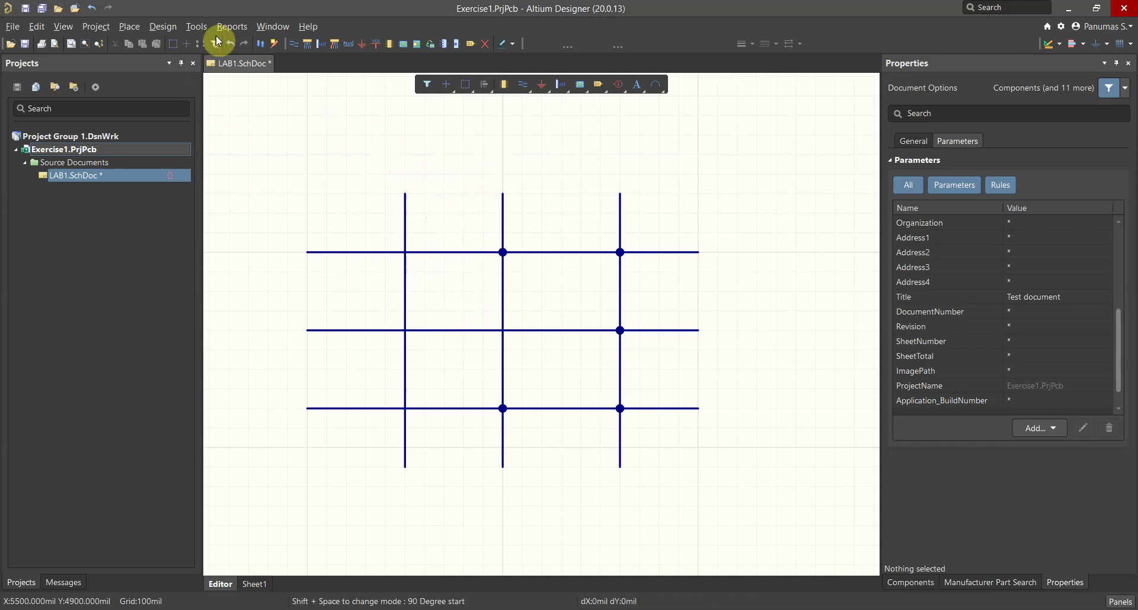
- Set the cursor type back to Large Cursor 90 in the Graphical Editing preferences and test it on the schematic
left_click(197, 26)
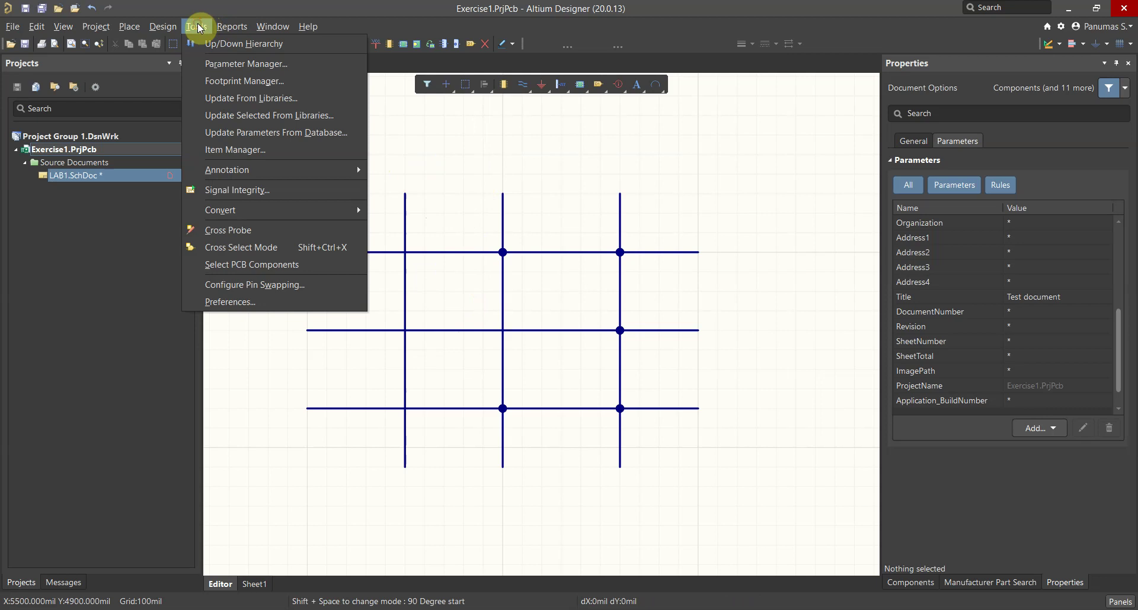
left_click(267, 303)
left_click(755, 319)
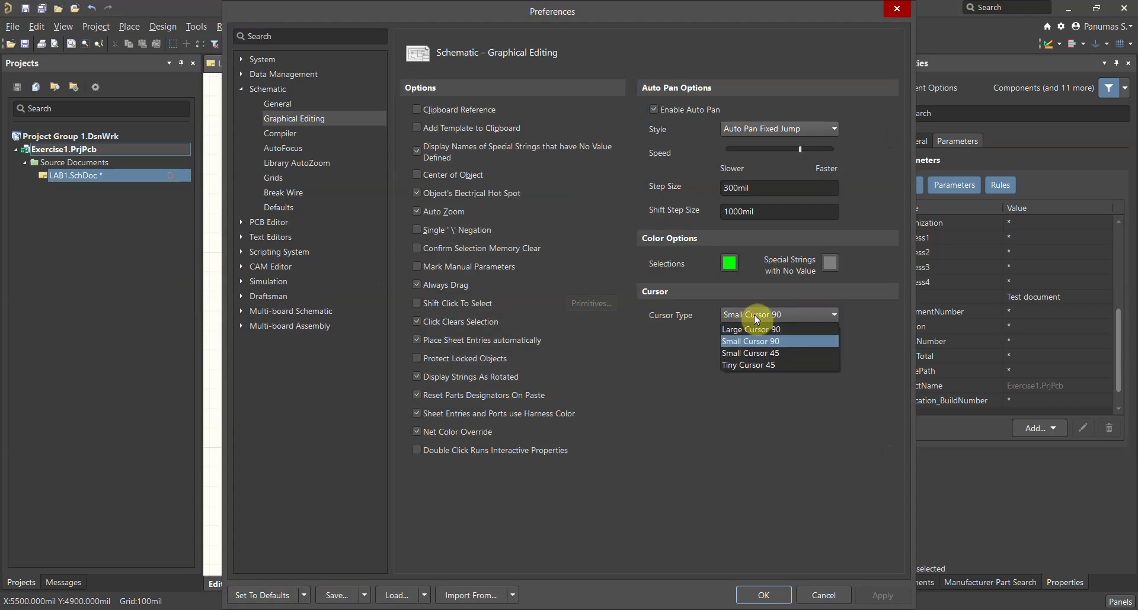
left_click(749, 330)
left_click(882, 595)
left_click(754, 595)
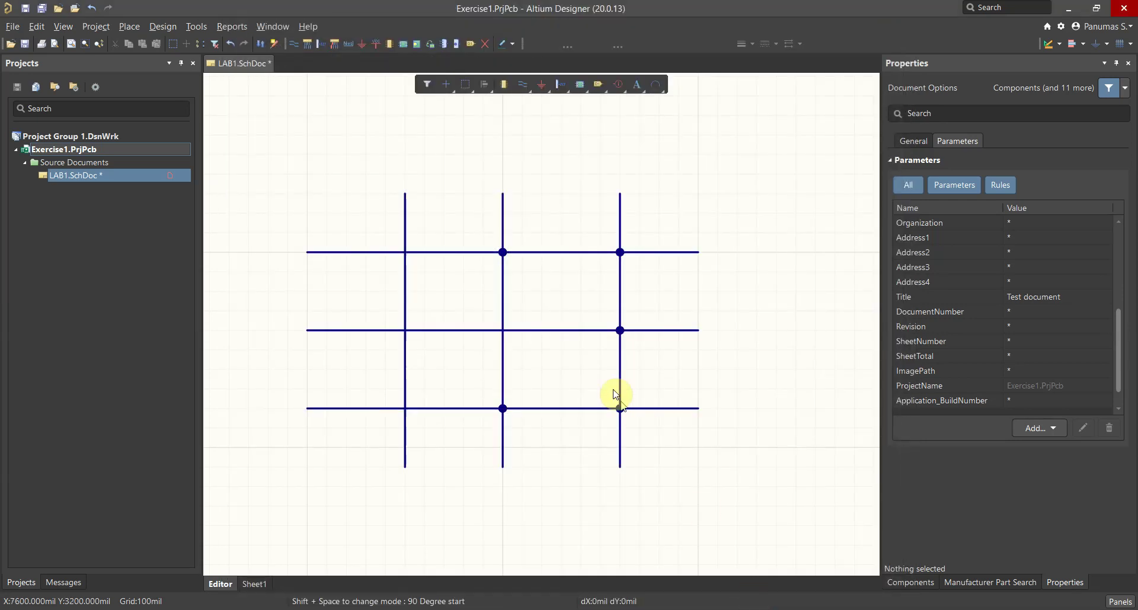
left_click_drag(531, 187, 550, 368)
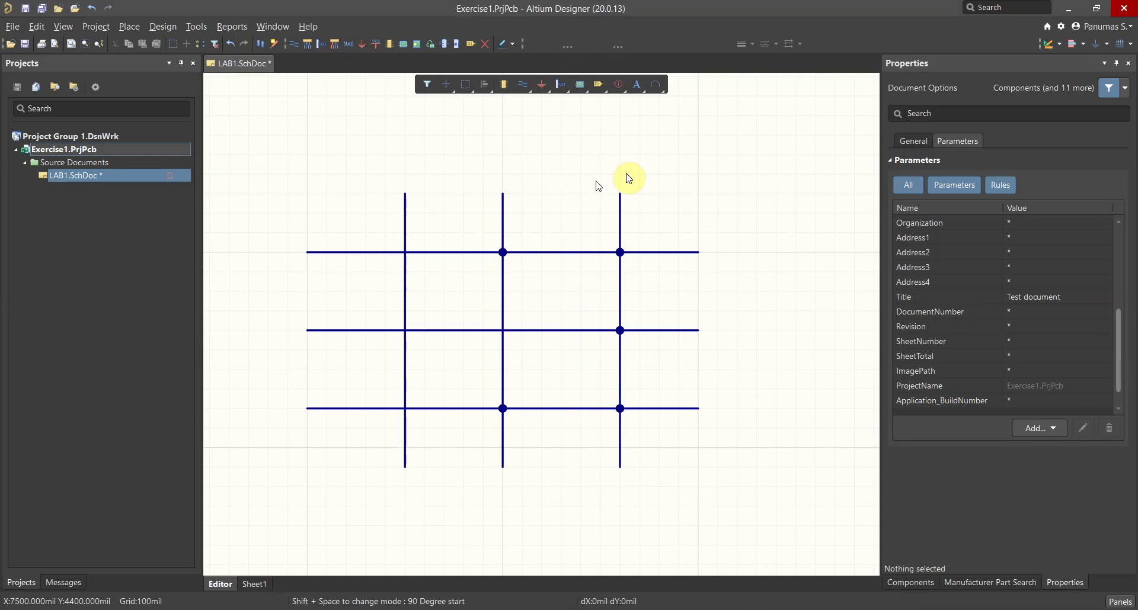
- Examine the grid type options and the imperial and metric grid presets in the Schematic Grids preferences, then close the preferences
left_click(196, 27)
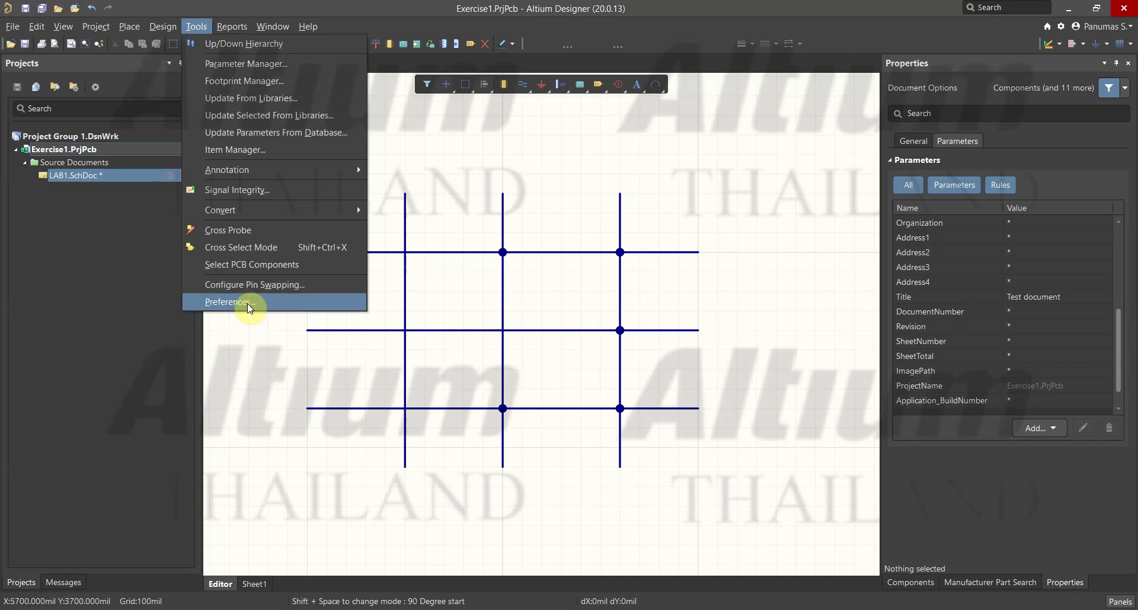
left_click(247, 304)
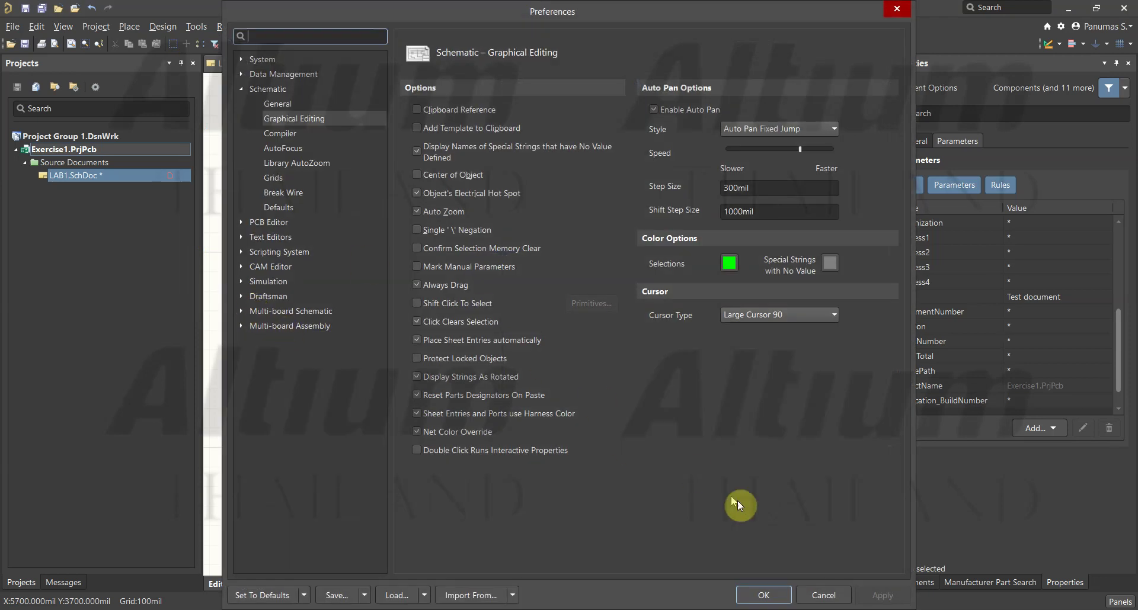
left_click(270, 177)
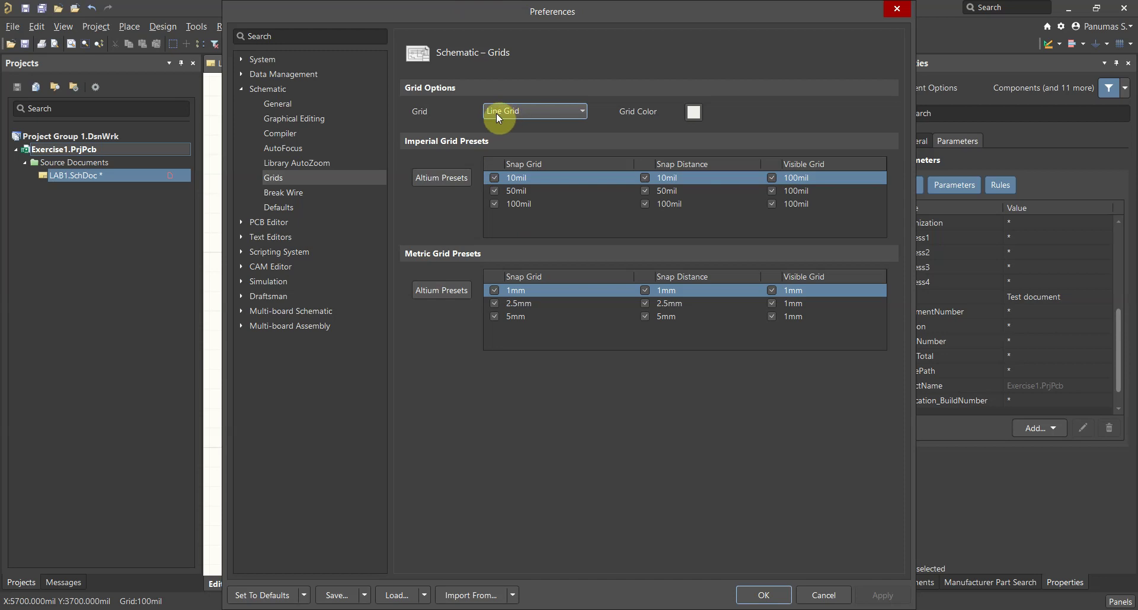
left_click(524, 111)
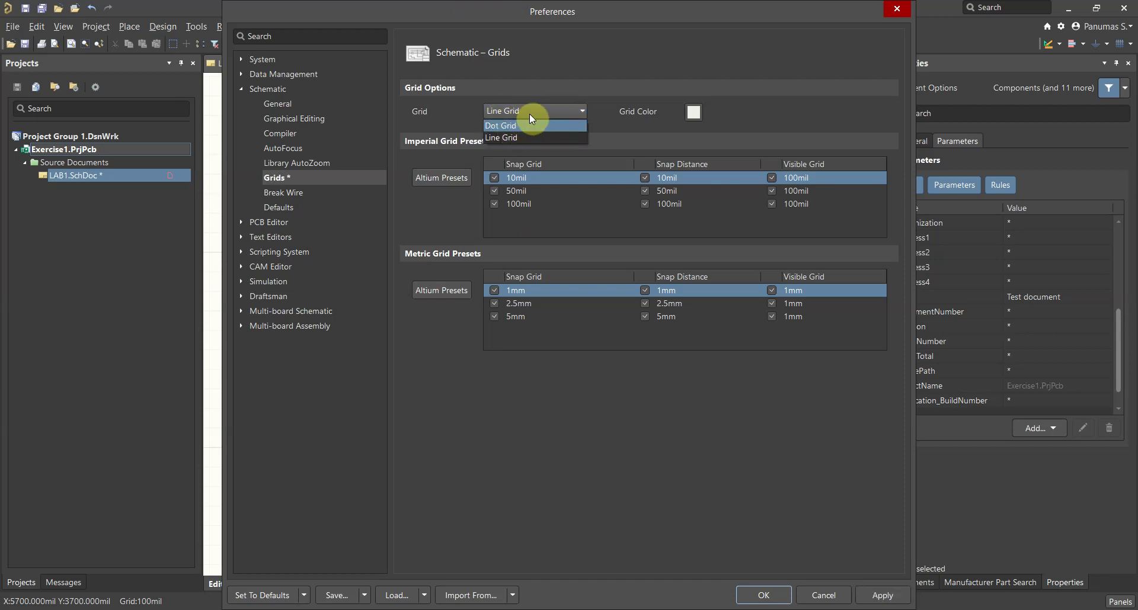
left_click(528, 113)
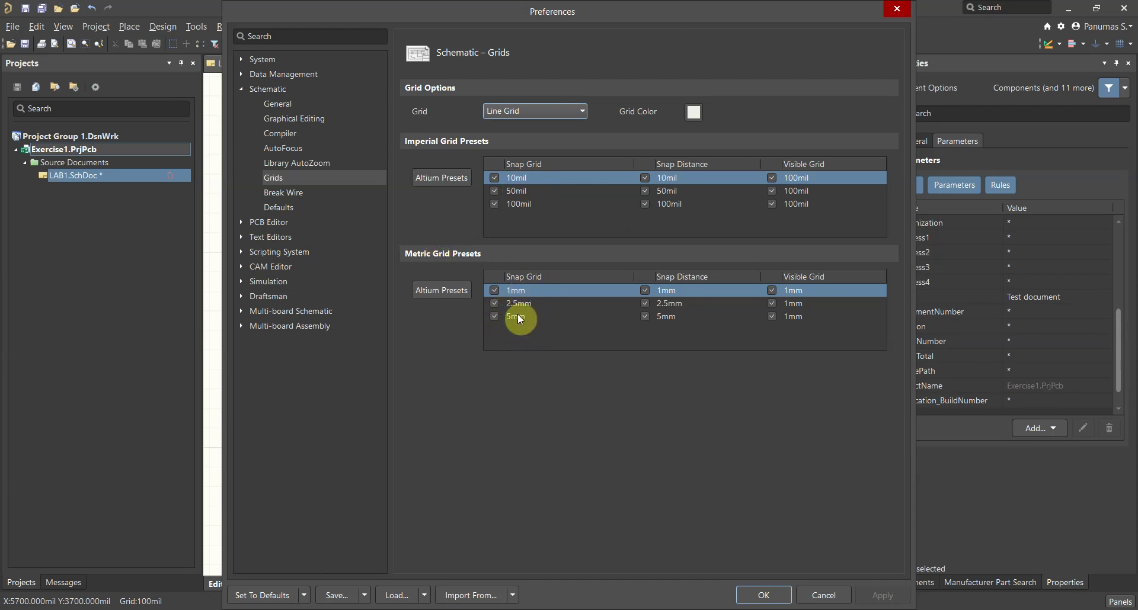
right_click(511, 222)
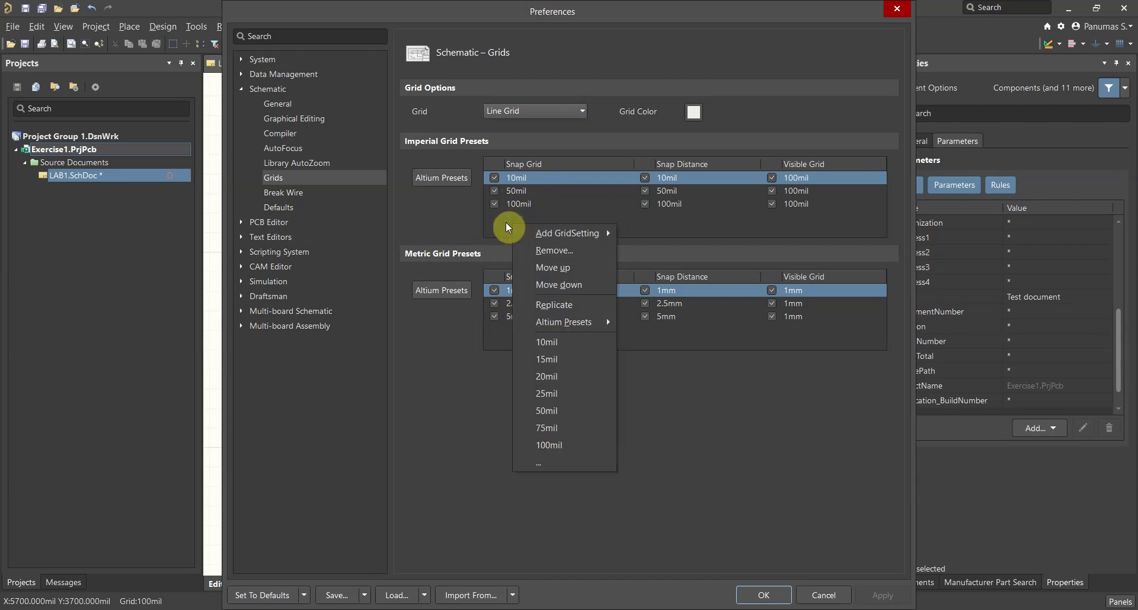
mouse_move(518, 235)
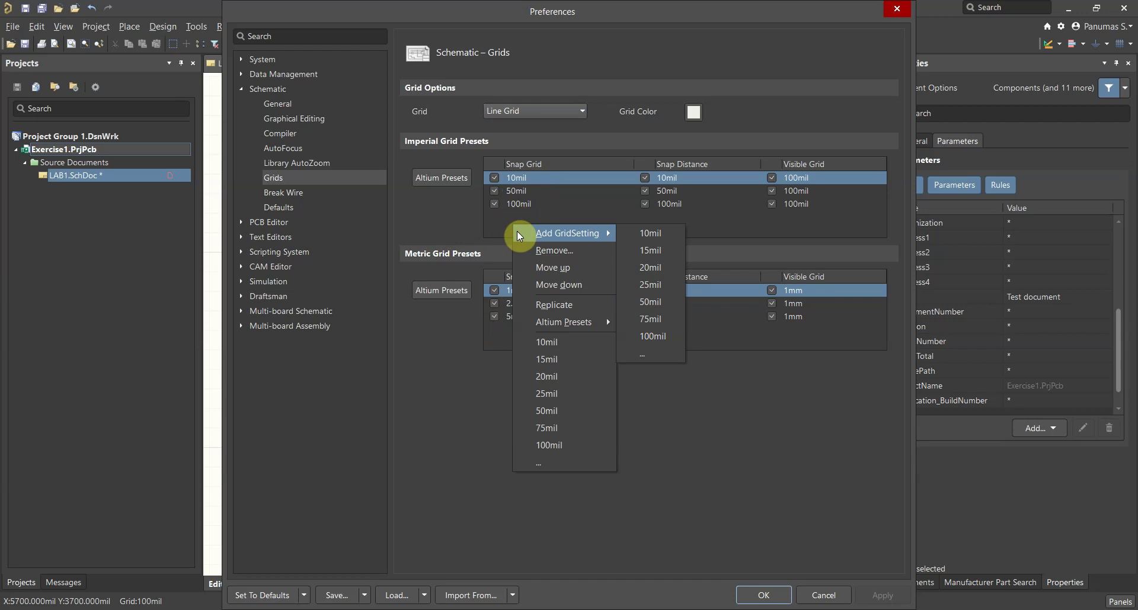
left_click(436, 224)
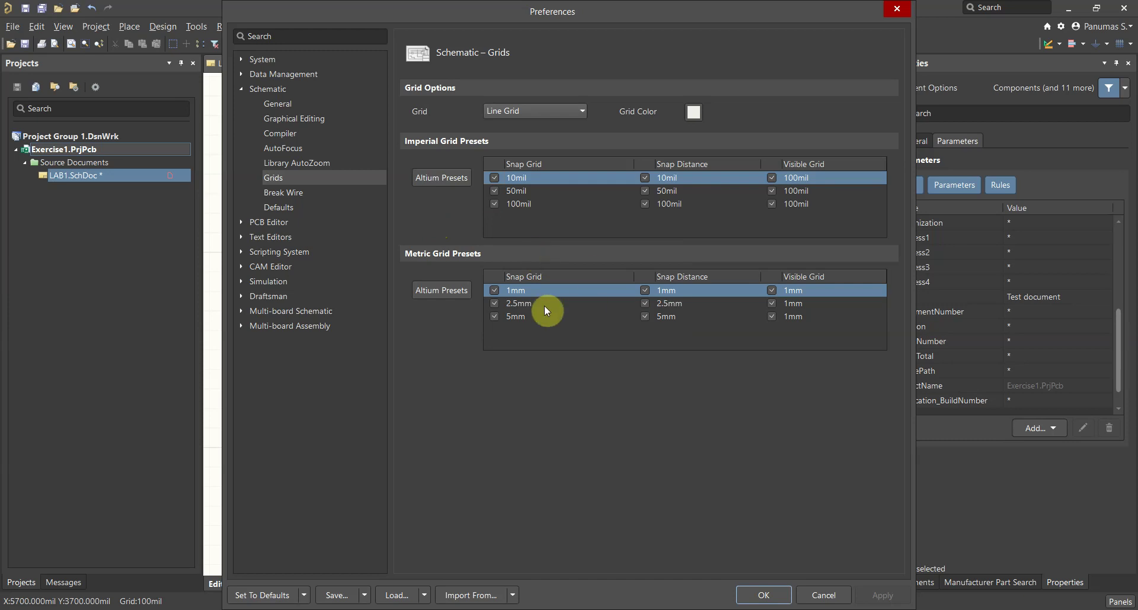
left_click(766, 596)
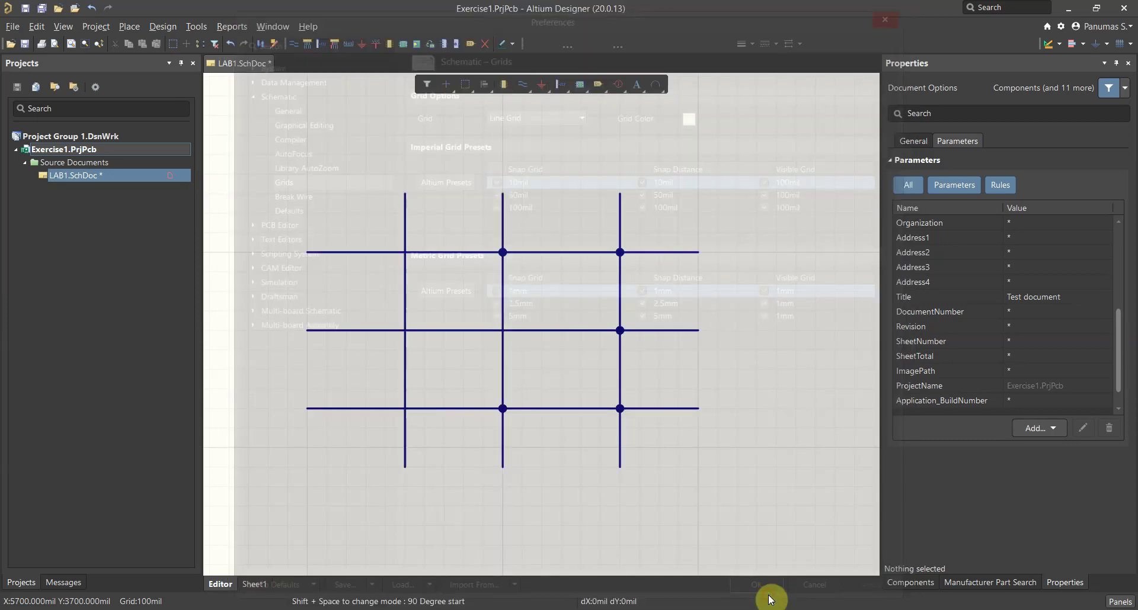